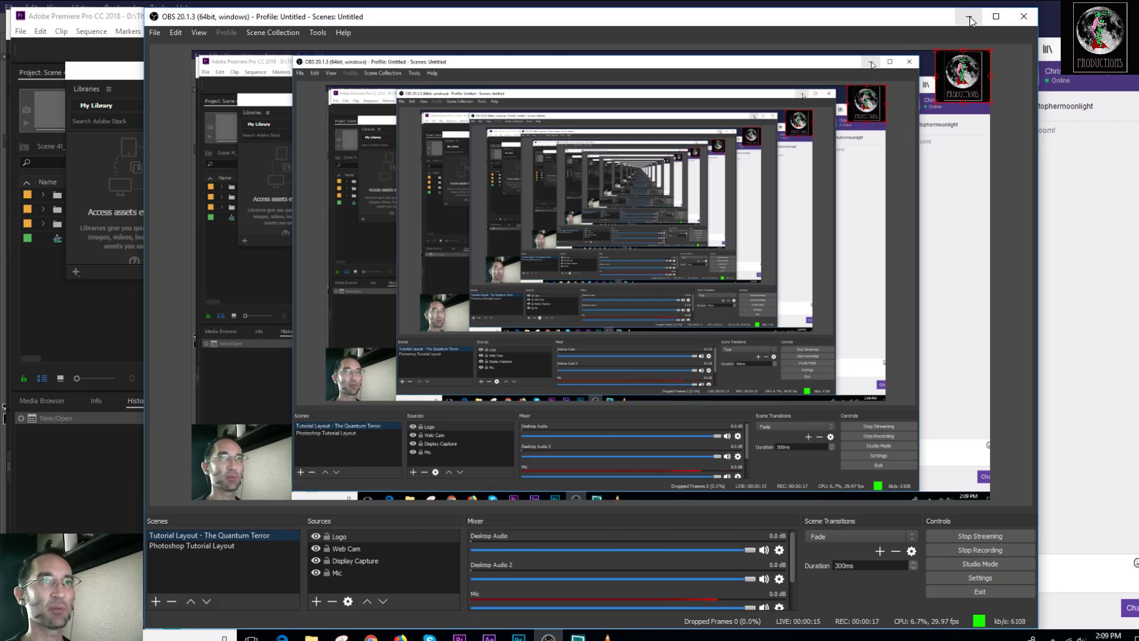
# Minimize OBS Studio to reveal the Premiere Pro Scene 41_Escape project.
pyautogui.click(969, 17)
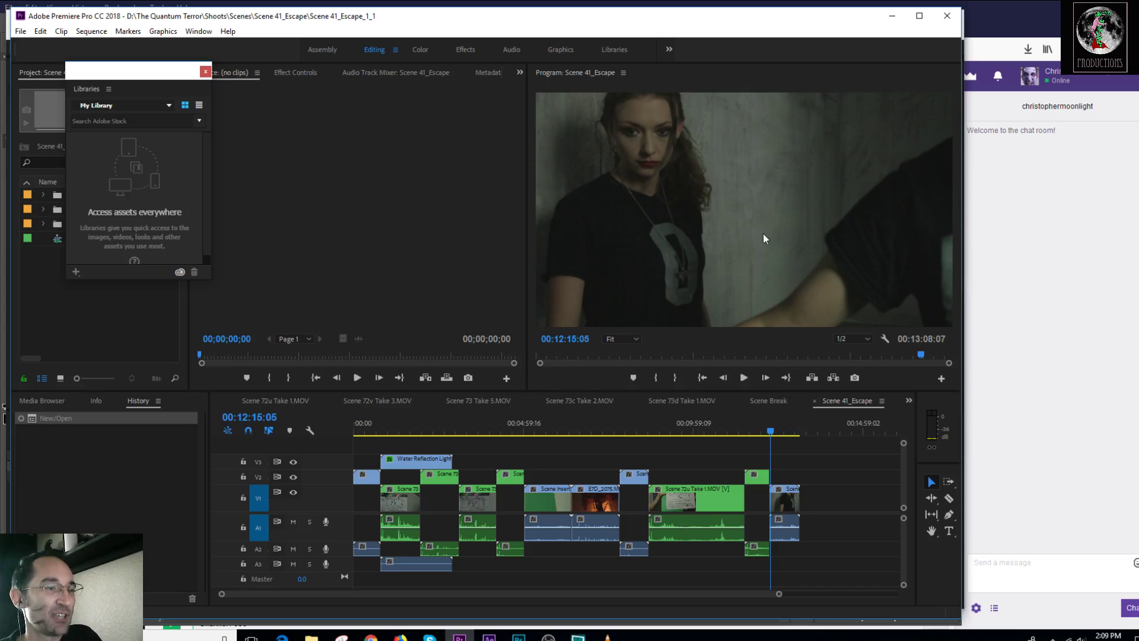
# Close the floating Libraries panel to expose the Audio, B roll and Video bins.
pyautogui.moveTo(519, 636)
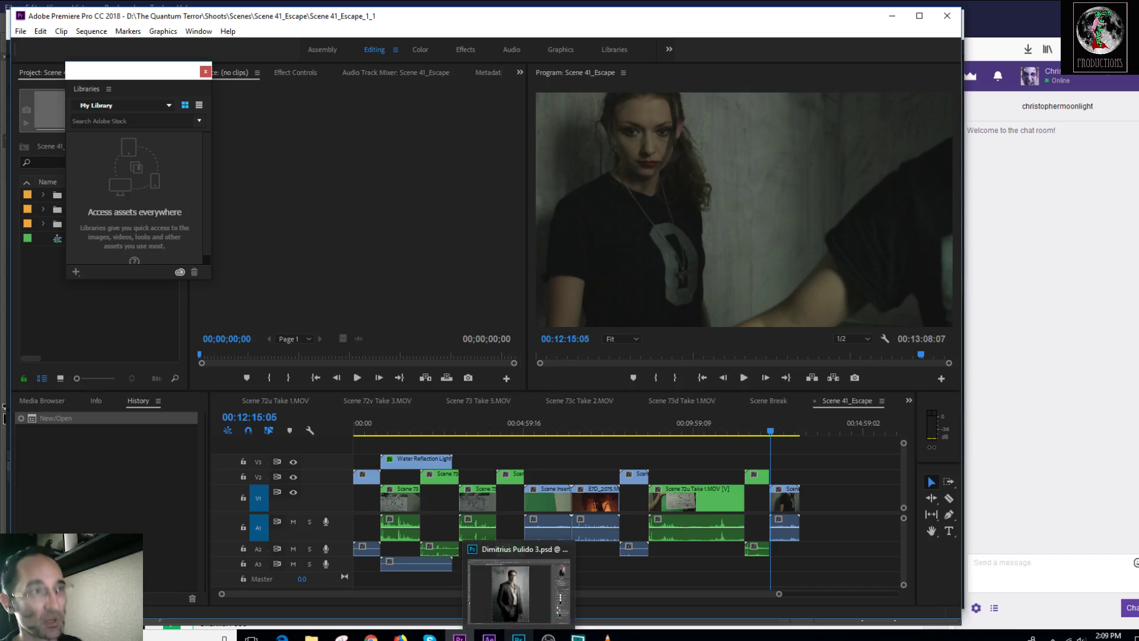
pyautogui.click(204, 72)
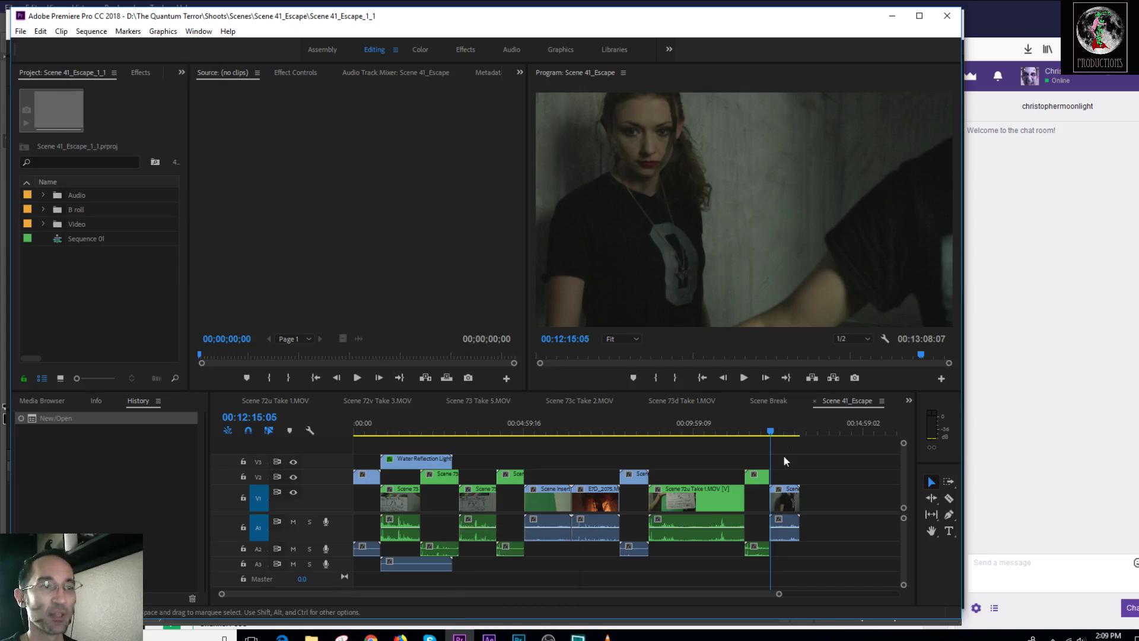
# Move the playhead to 00:12:05:15, then play the sequence and stop at 00:01:34:03.
pyautogui.moveTo(770, 431); pyautogui.dragTo(396, 451)
pyautogui.click(743, 378)
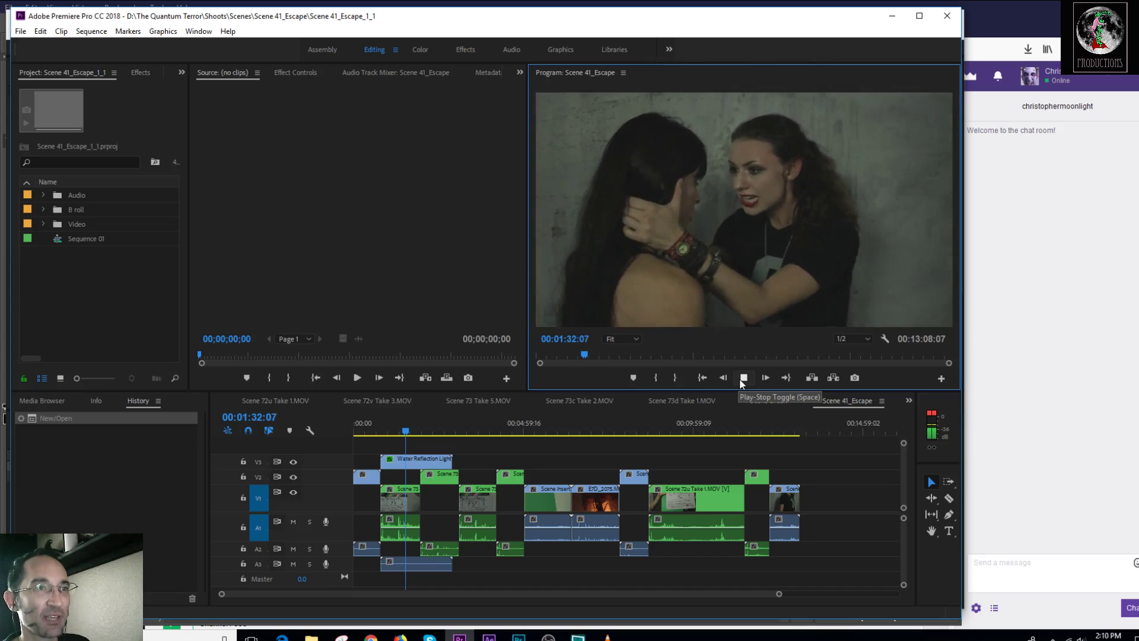
pyautogui.click(743, 377)
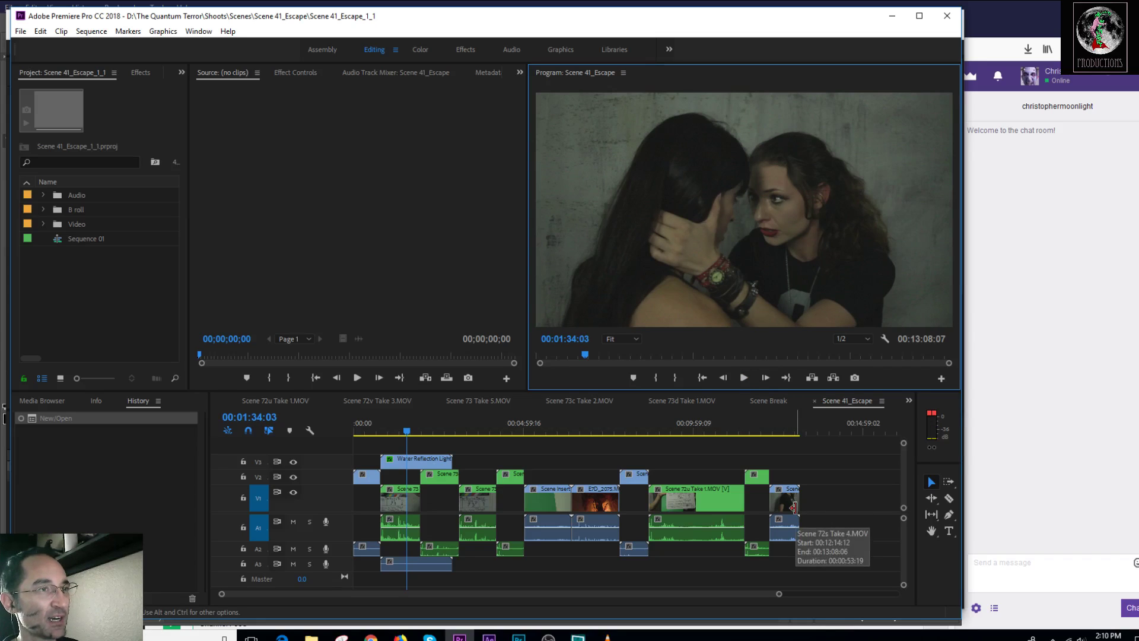
# Jump the sequence to 00:01:41:05 and scrub forward through the cut to 00:02:34:12.
pyautogui.click(490, 637)
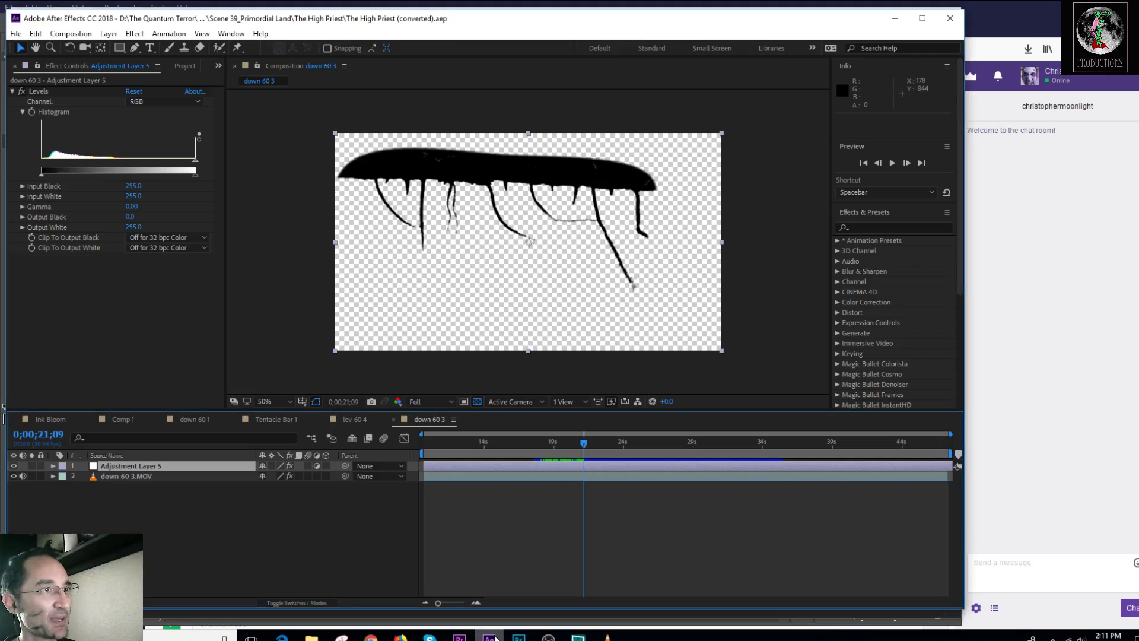
pyautogui.click(460, 637)
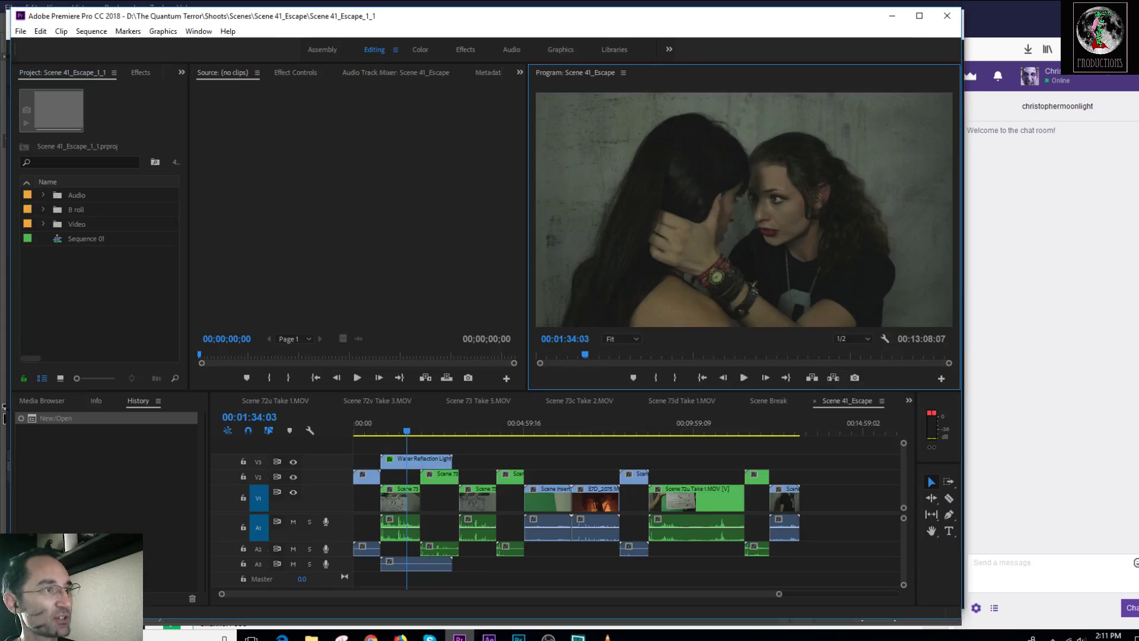
pyautogui.click(411, 432)
pyautogui.moveTo(413, 432); pyautogui.dragTo(635, 460)
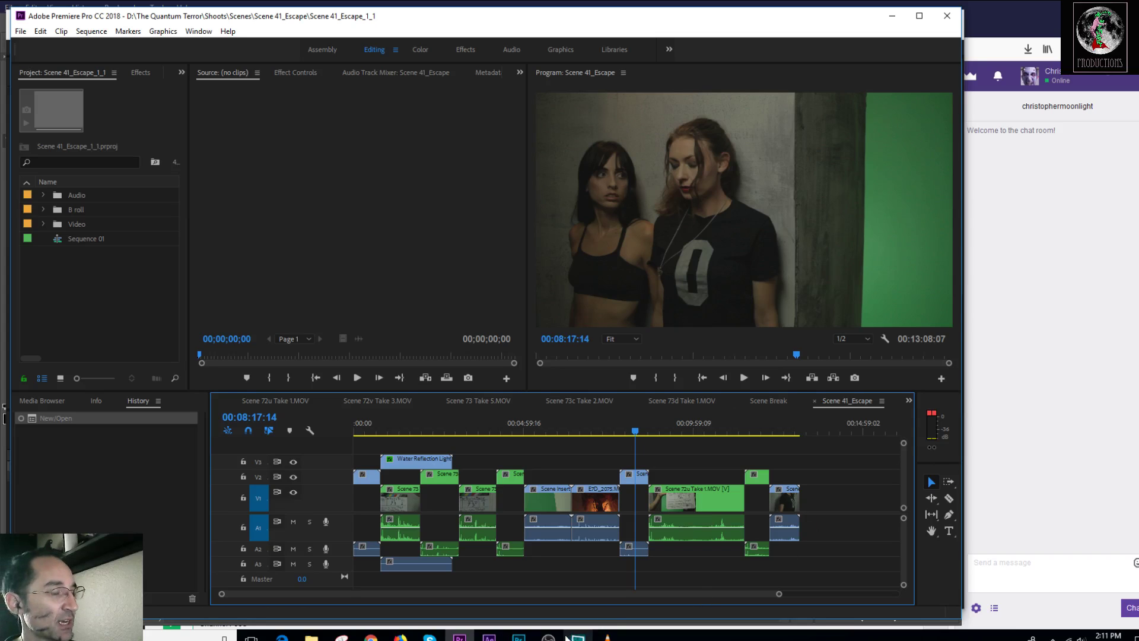
pyautogui.moveTo(548, 636)
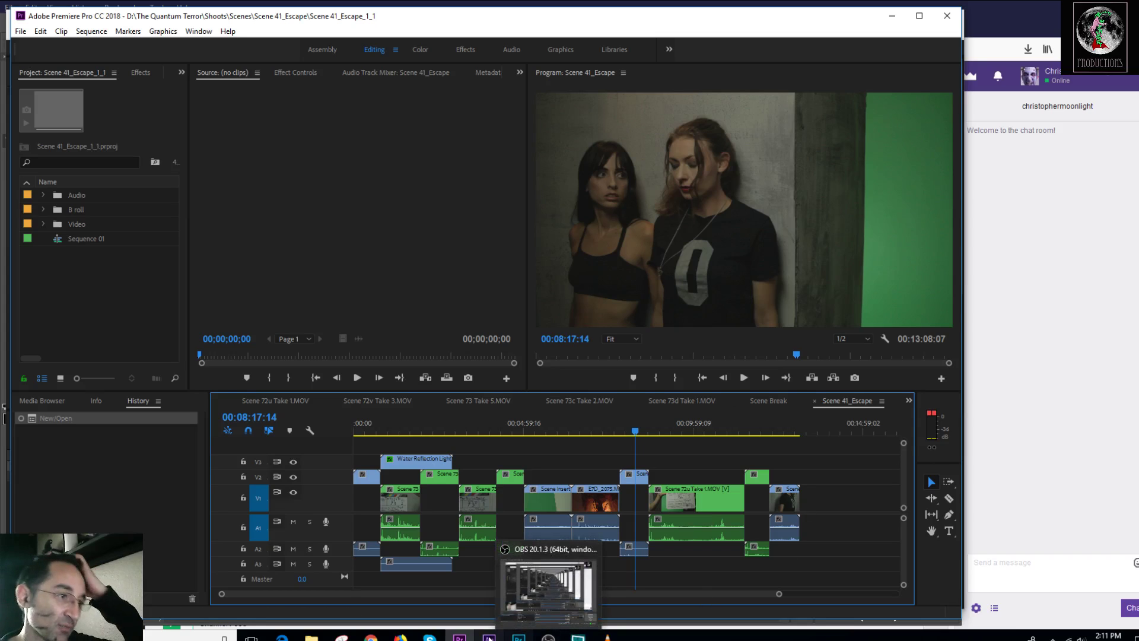
# Preview the down 60 3 tendril animation in After Effects, then return to 0;00;21;30.
pyautogui.click(489, 636)
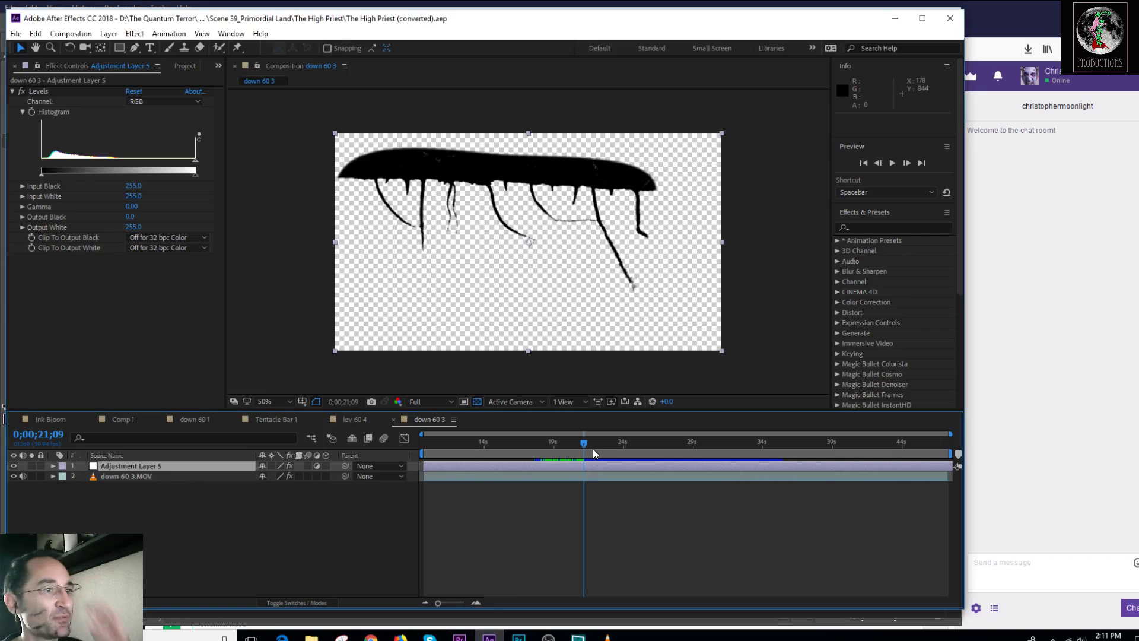
pyautogui.press('space')
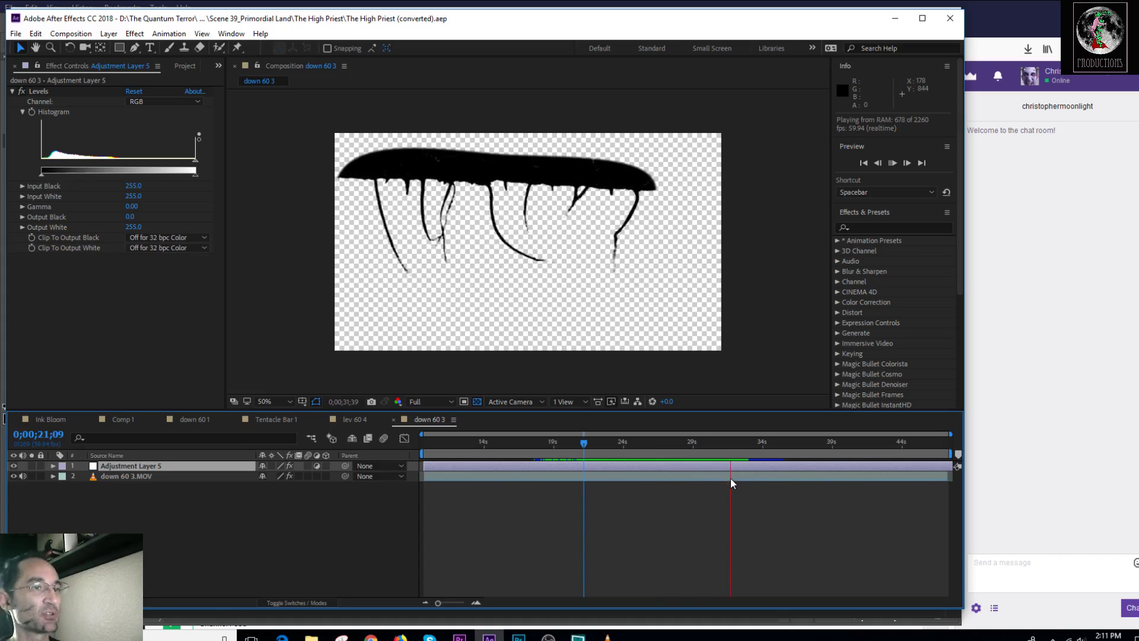
pyautogui.press('space')
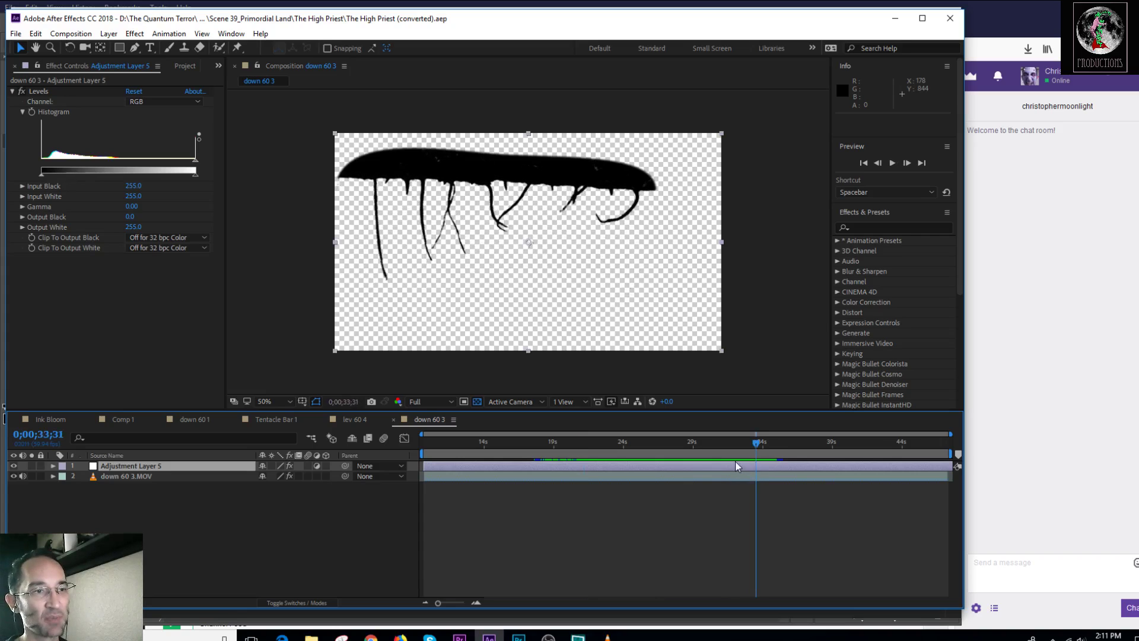
pyautogui.moveTo(759, 443); pyautogui.dragTo(620, 464)
# Select the down 60 1.MOV source clip in the Project panel.
pyautogui.click(47, 72)
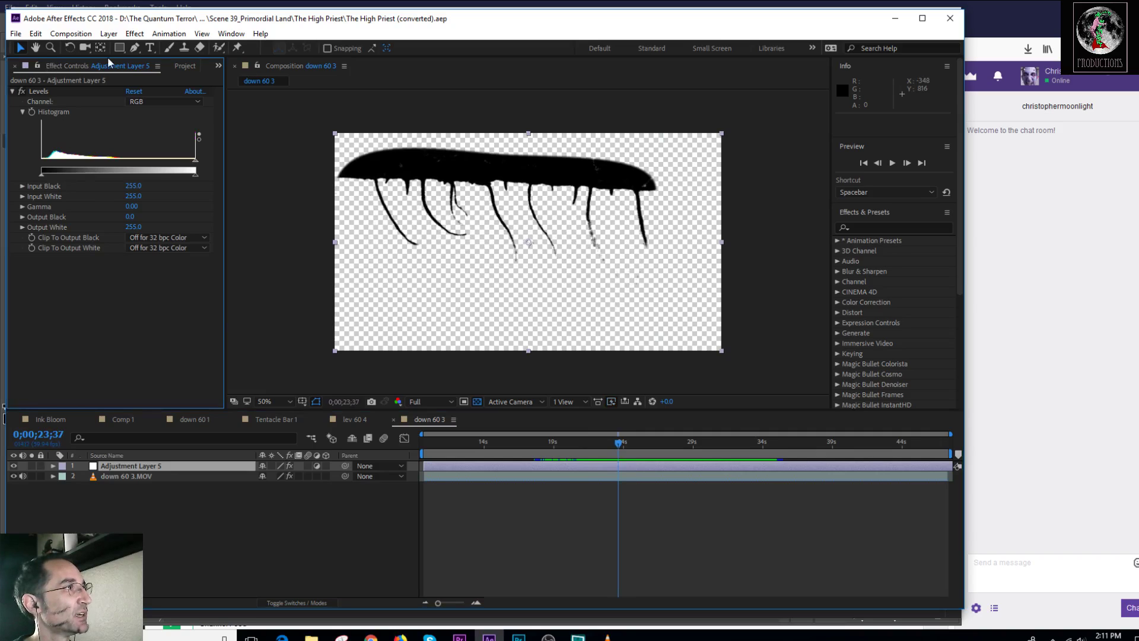
pyautogui.click(178, 66)
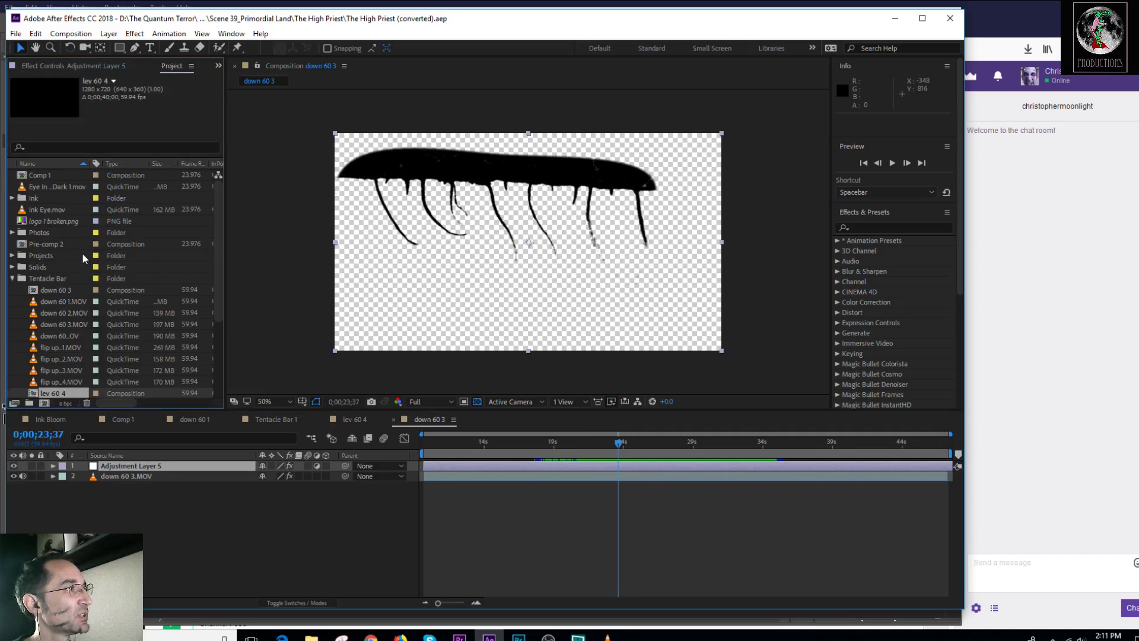
pyautogui.click(62, 302)
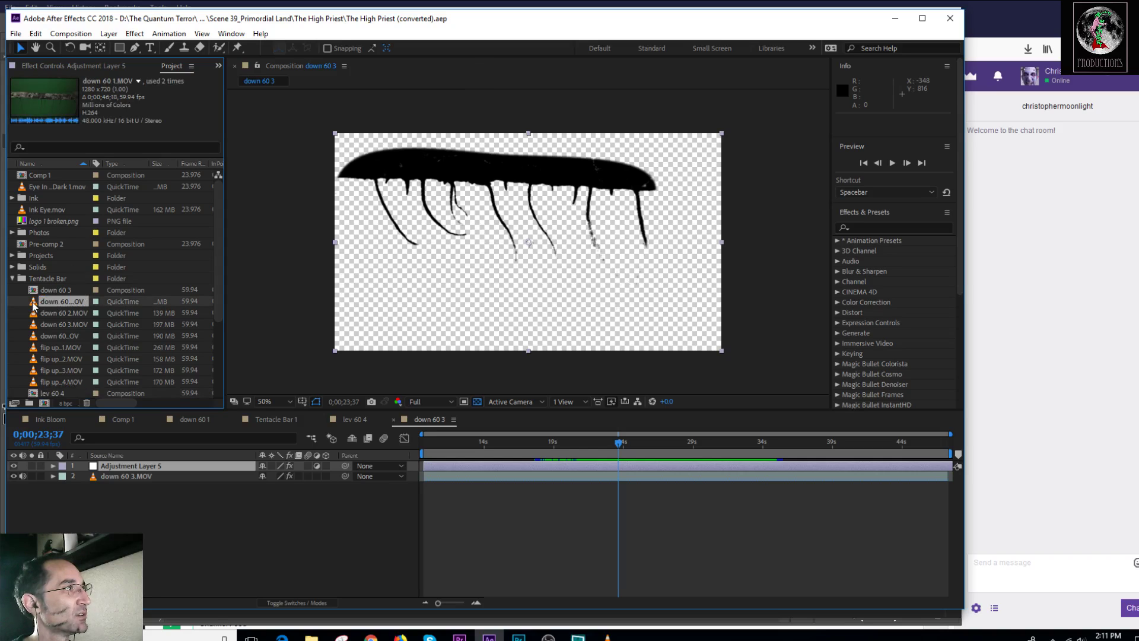
# Open down 60 1.MOV in the Footage viewer and scrub the down 60 3 composition slightly.
pyautogui.doubleClick(33, 306)
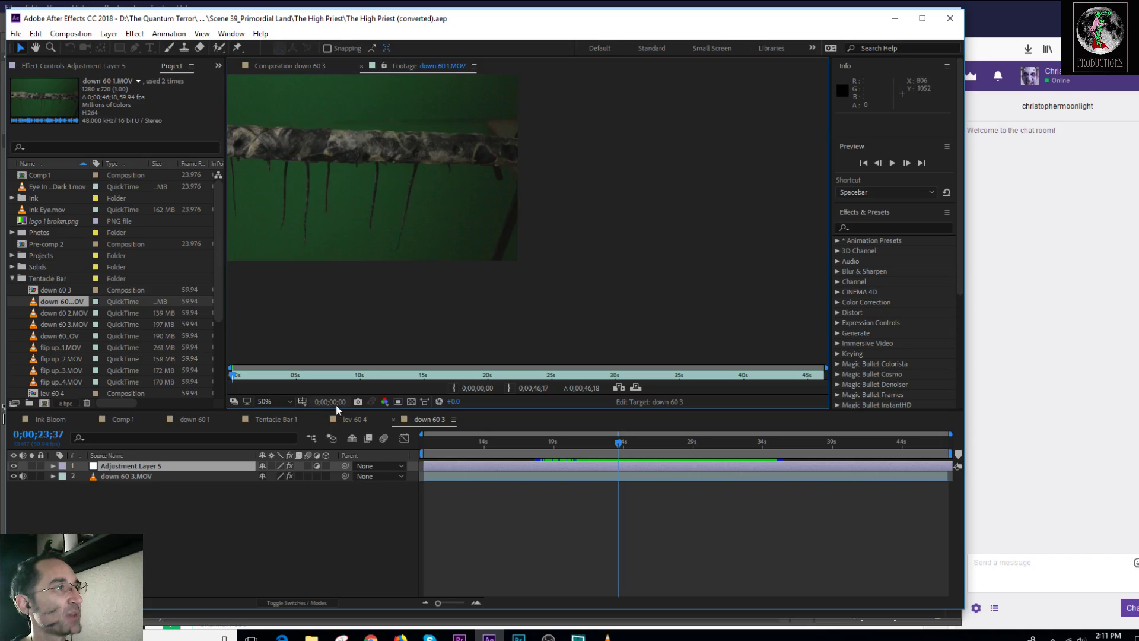
pyautogui.moveTo(625, 439)
pyautogui.mouseDown()
pyautogui.moveTo(646, 446)
pyautogui.moveTo(616, 443)
pyautogui.mouseUp()
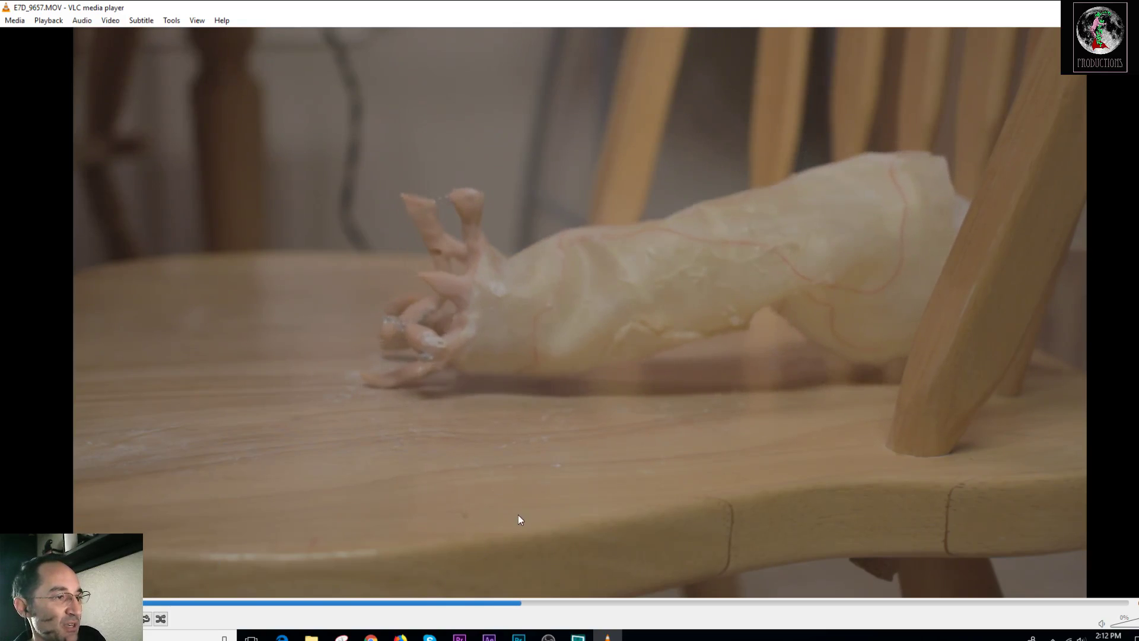
# Watch E7D_9657.MOV play in VLC as the tentacle puppet crawls across the chair.
pyautogui.moveTo(312, 636)
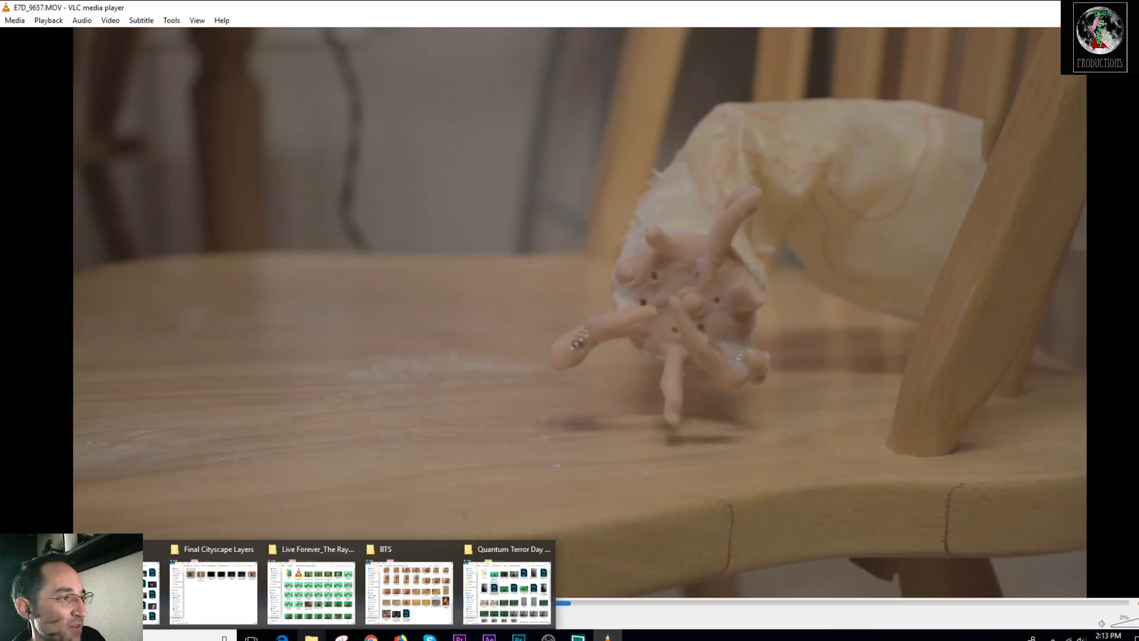
# Bring up the Live Forever folder and play 3 Electrico_Waiving_1.mov in VLC.
pyautogui.click(290, 607)
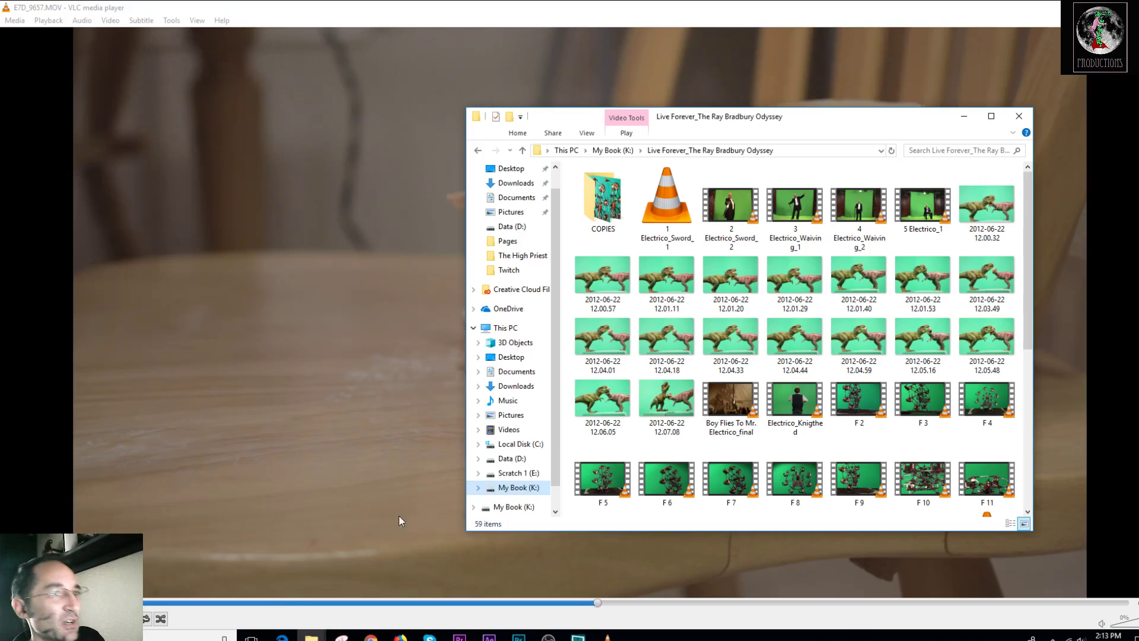
pyautogui.doubleClick(790, 221)
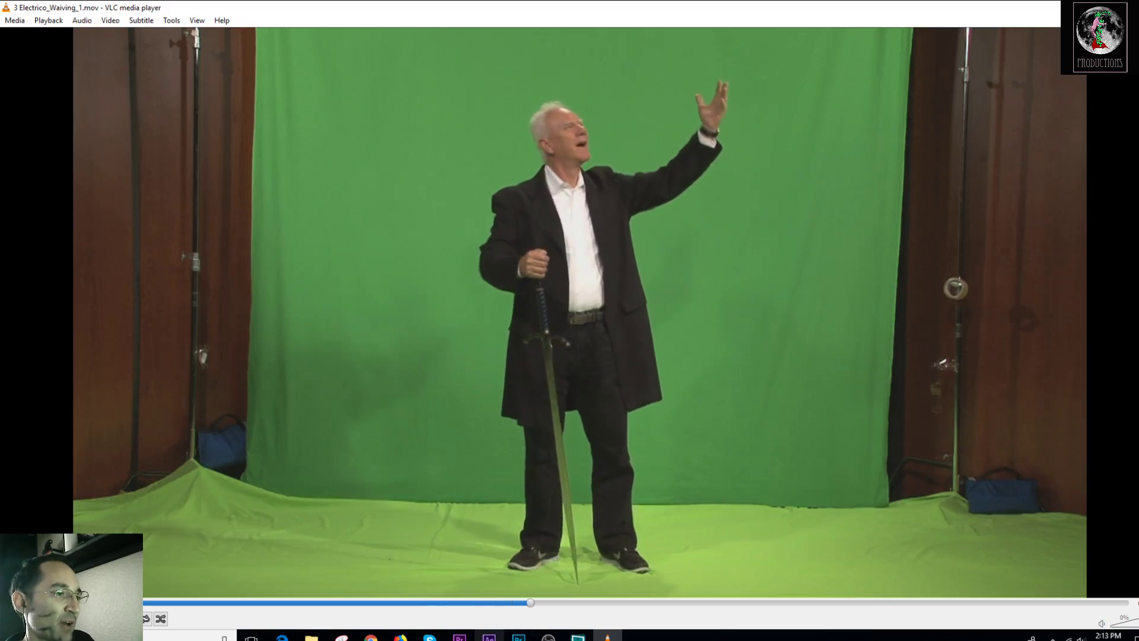
# Play Boy Flies To Mr. Electrico_final.mov from the Live Forever folder in VLC.
pyautogui.moveTo(314, 634)
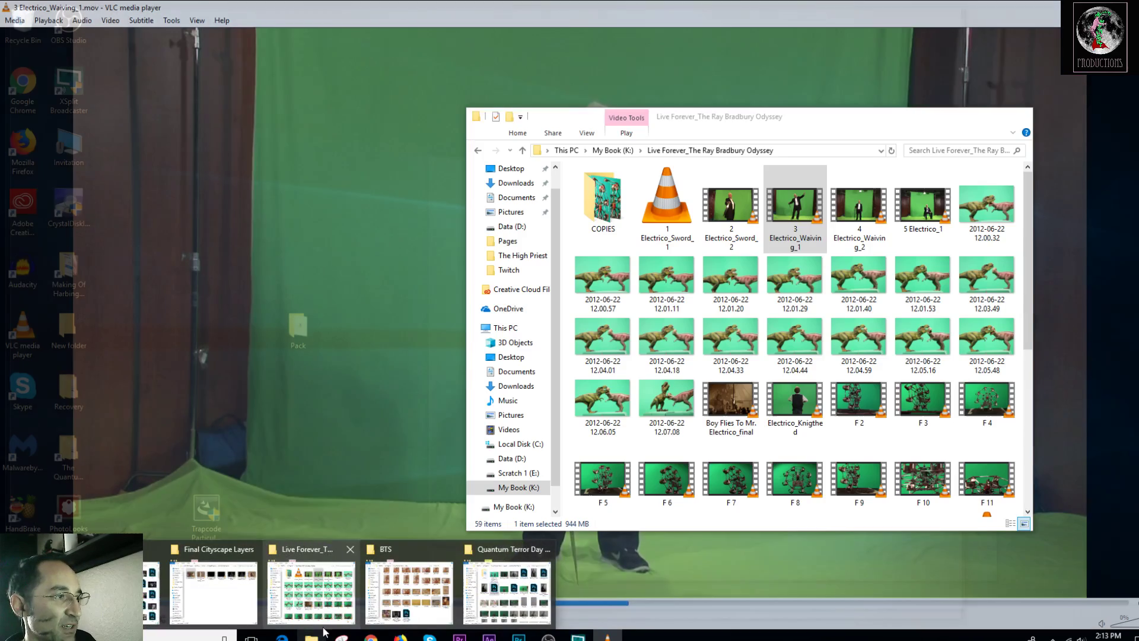
pyautogui.click(323, 600)
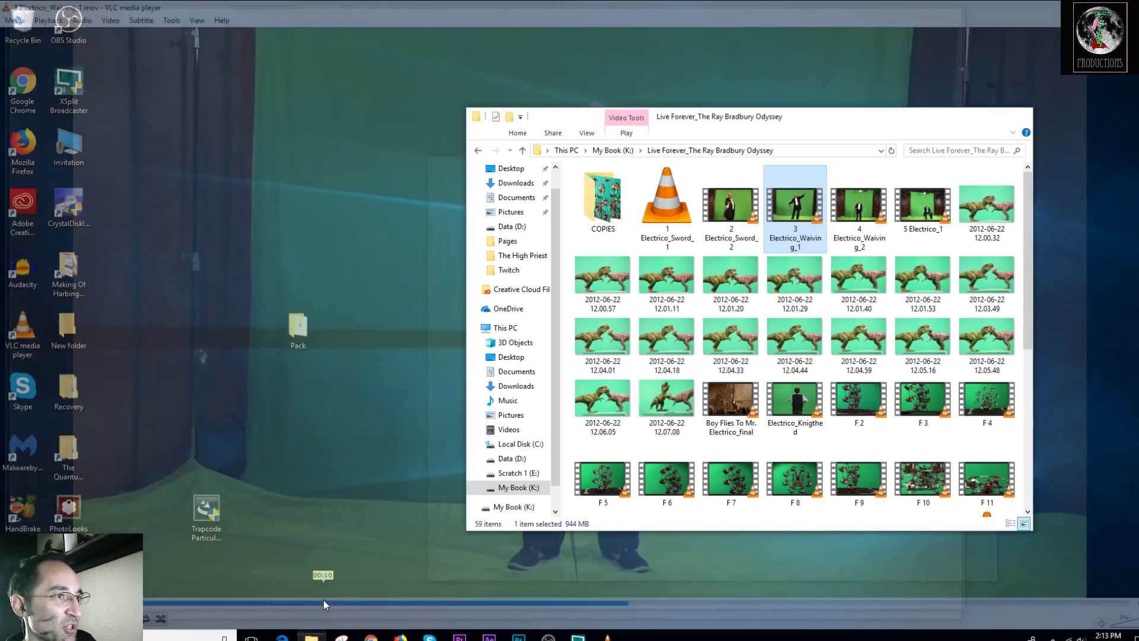
pyautogui.doubleClick(729, 397)
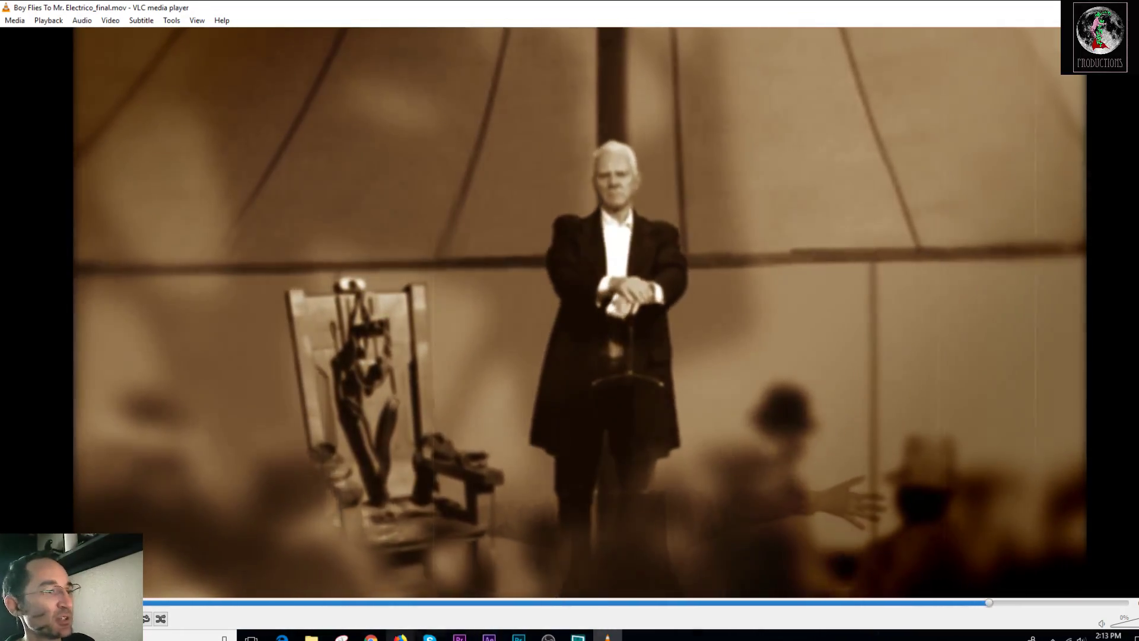
# Return to the Live Forever folder and scroll down its list of clips.
pyautogui.moveTo(401, 636)
pyautogui.moveTo(311, 636)
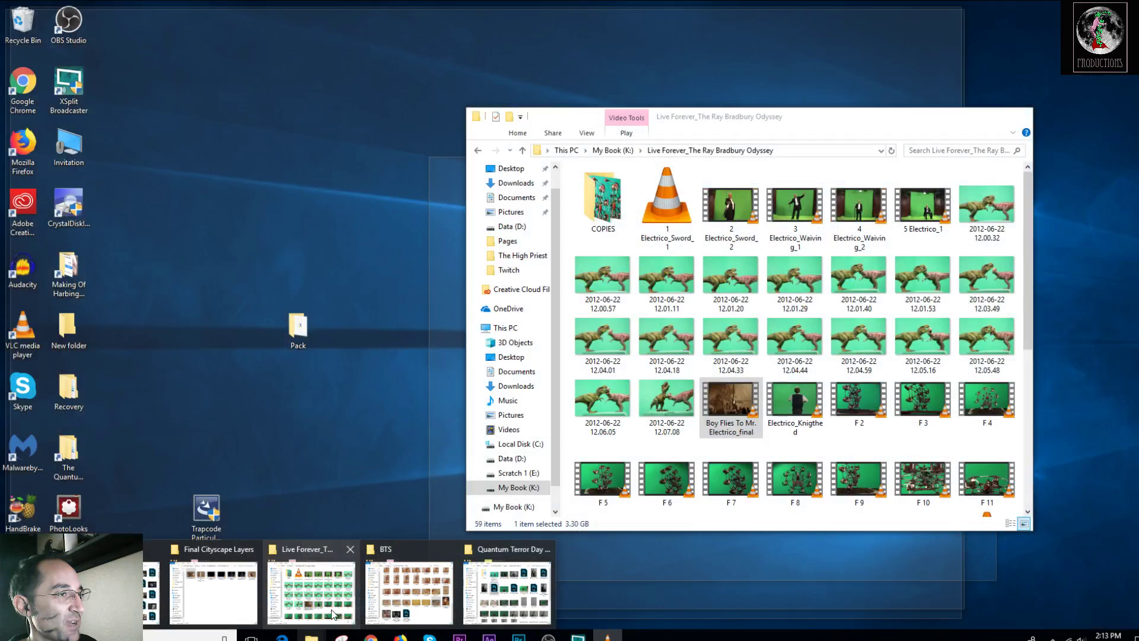
pyautogui.click(352, 614)
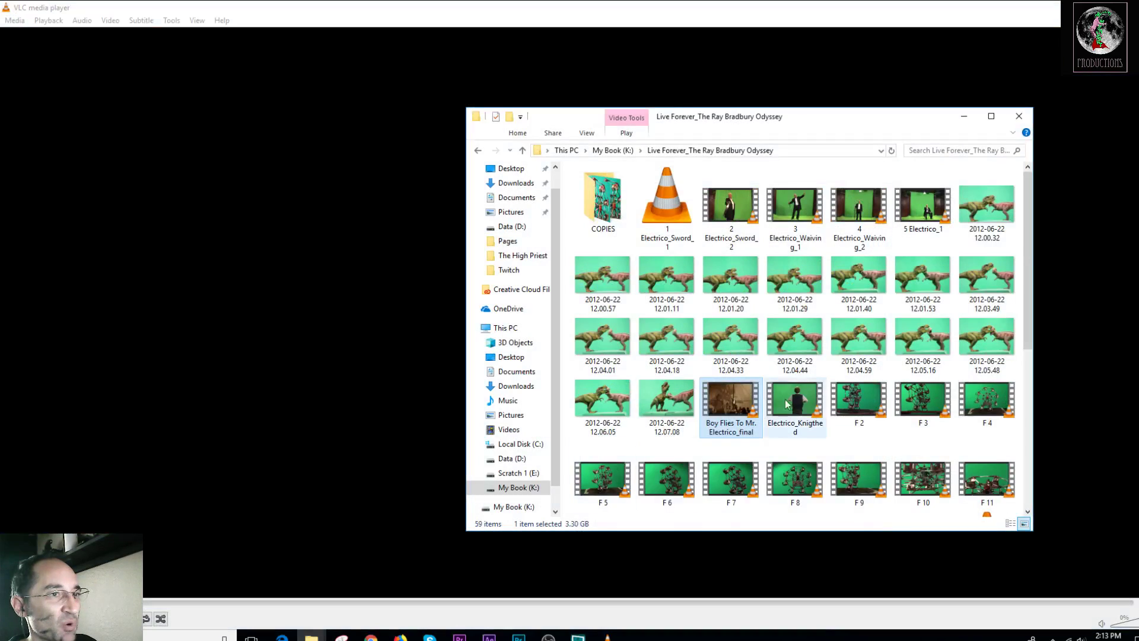
pyautogui.scroll(-4, 811, 393)
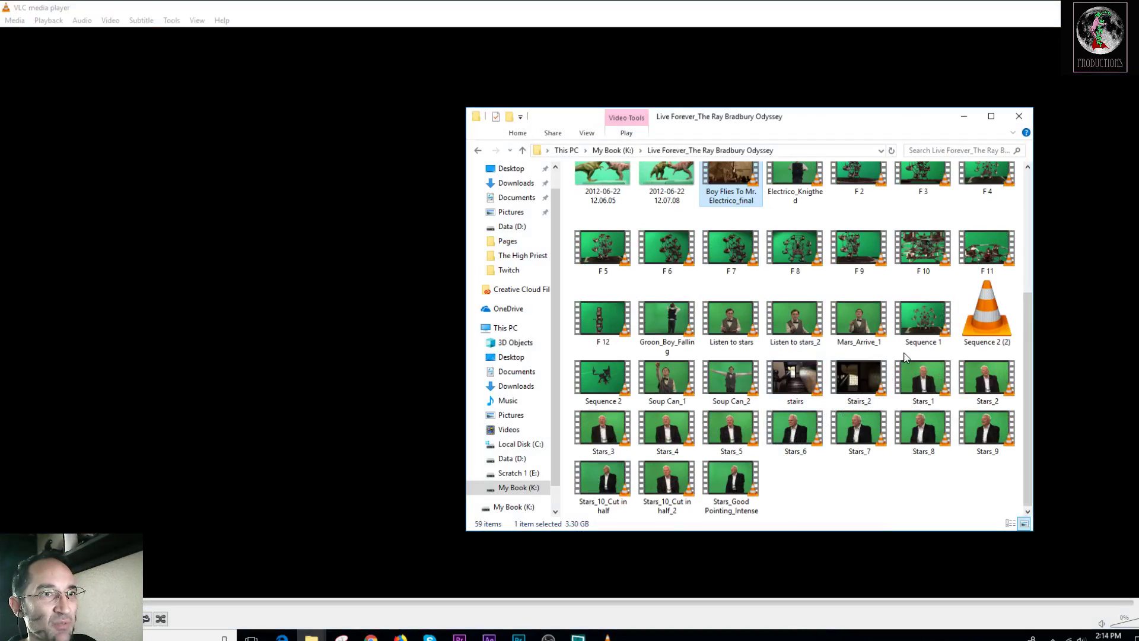
# Play F 5.mov in VLC and bring the player to the front.
pyautogui.moveTo(917, 315)
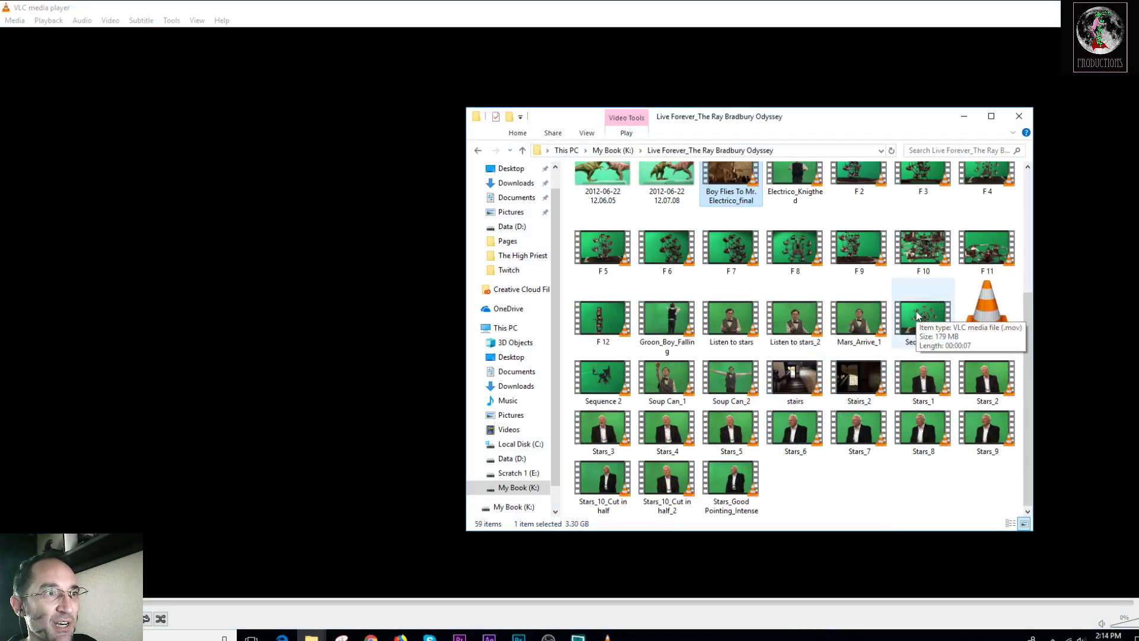
pyautogui.doubleClick(602, 249)
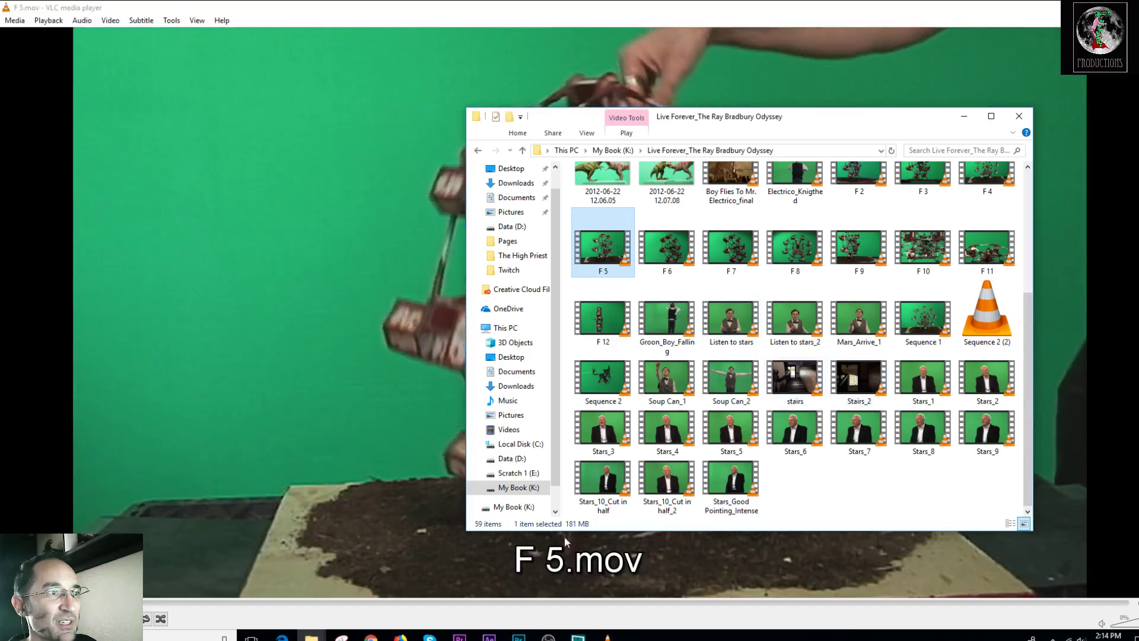
pyautogui.click(565, 536)
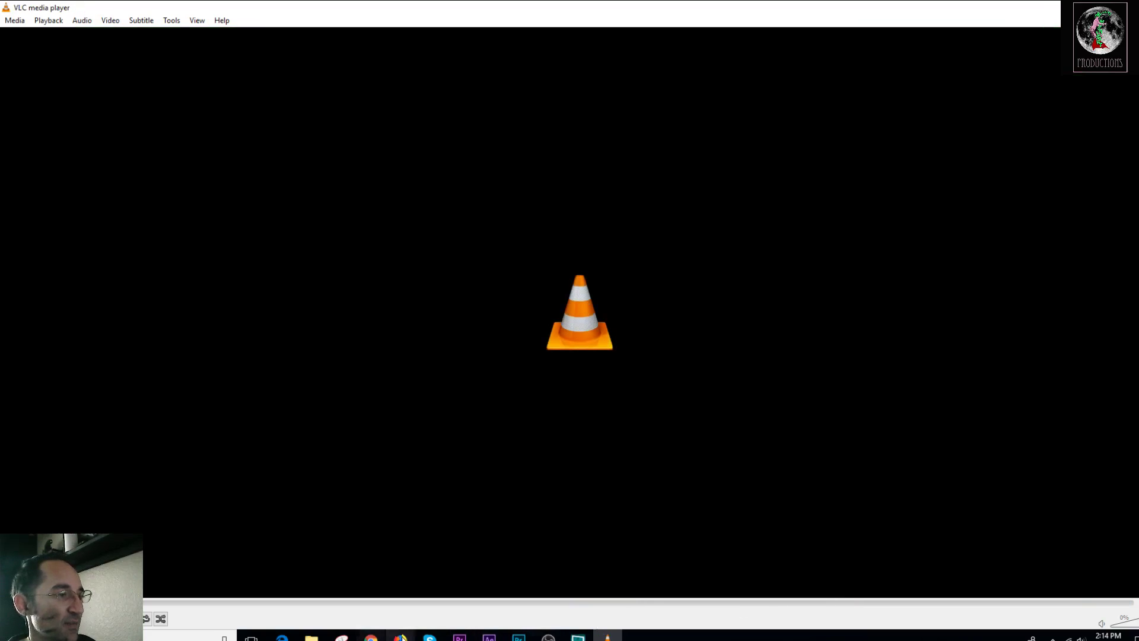
pyautogui.moveTo(311, 637)
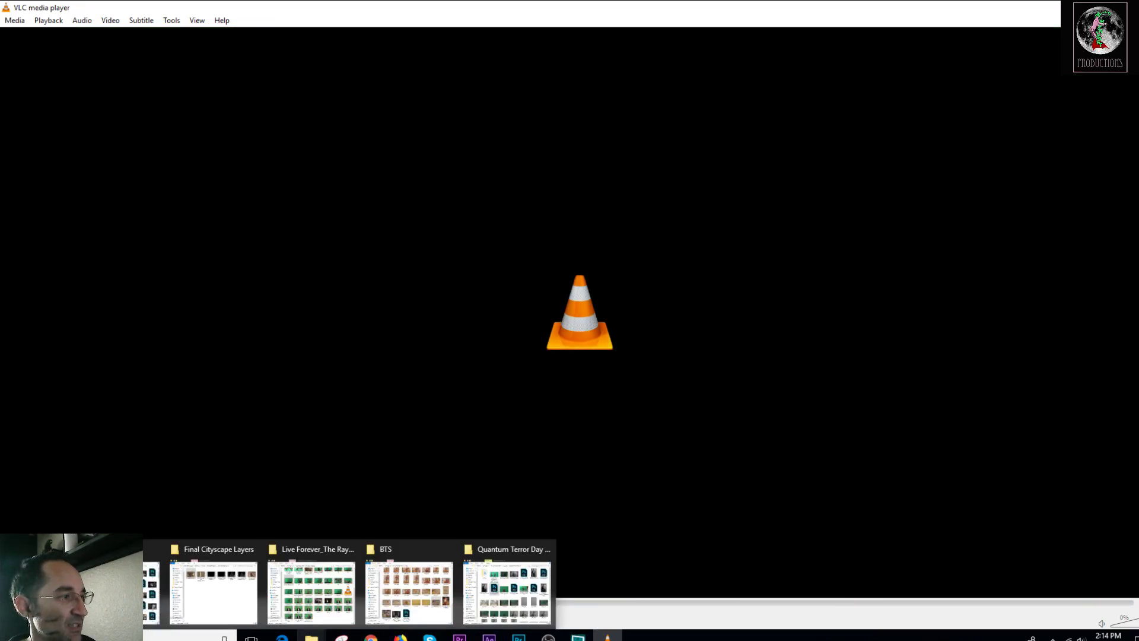
# Open the Final Cityscape Layers folder and play Cityscape 1.mov in VLC.
pyautogui.click(236, 598)
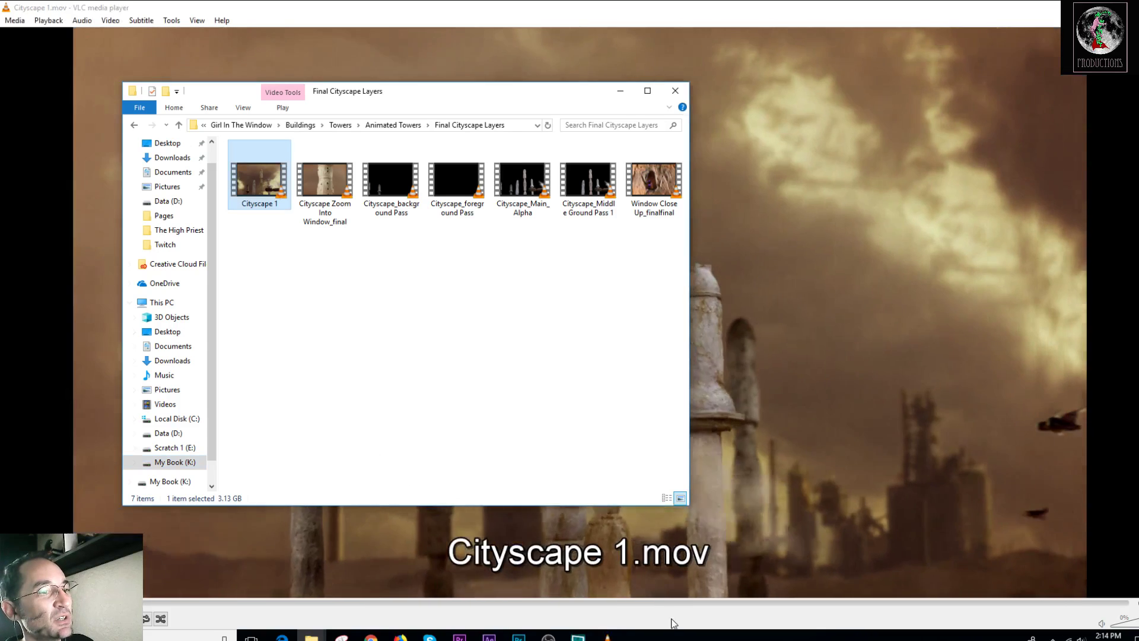
pyautogui.click(649, 549)
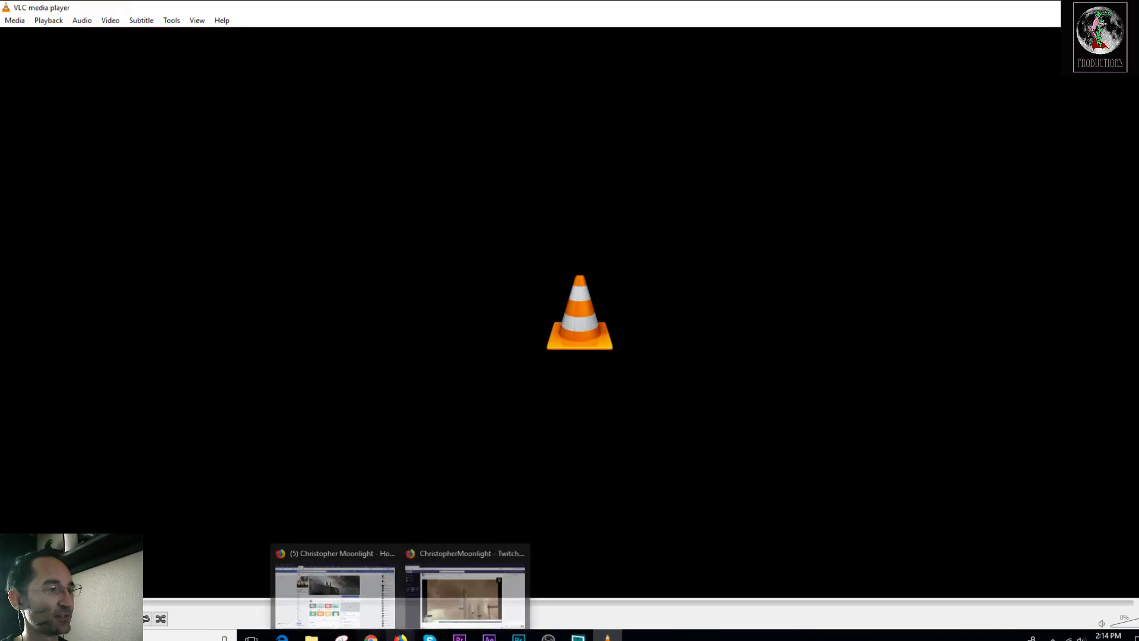
pyautogui.click(418, 624)
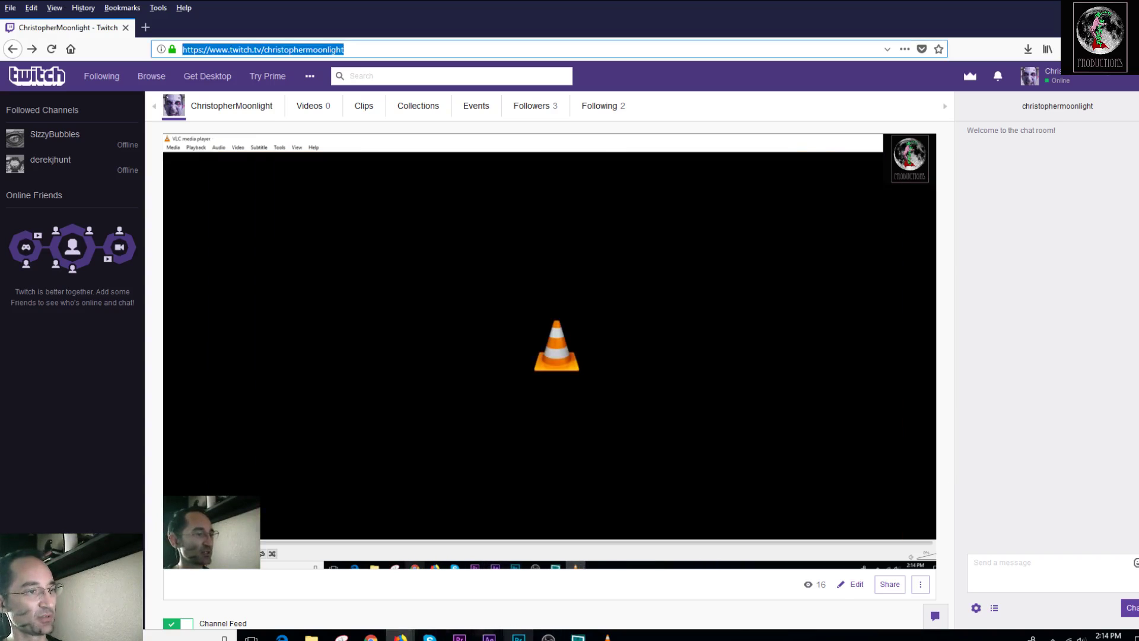
pyautogui.hotkey('alt', 'Tab')
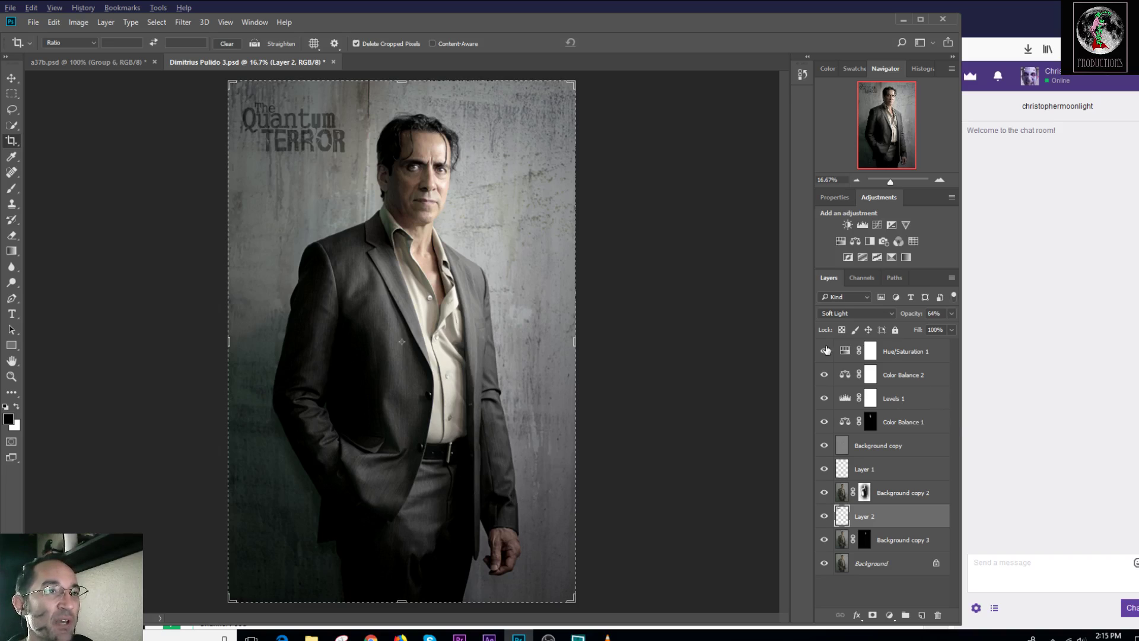
# Hide every layer from Hue/Saturation 1 down to Background copy 3, leaving only the Background photo.
pyautogui.moveTo(824, 351); pyautogui.dragTo(827, 544)
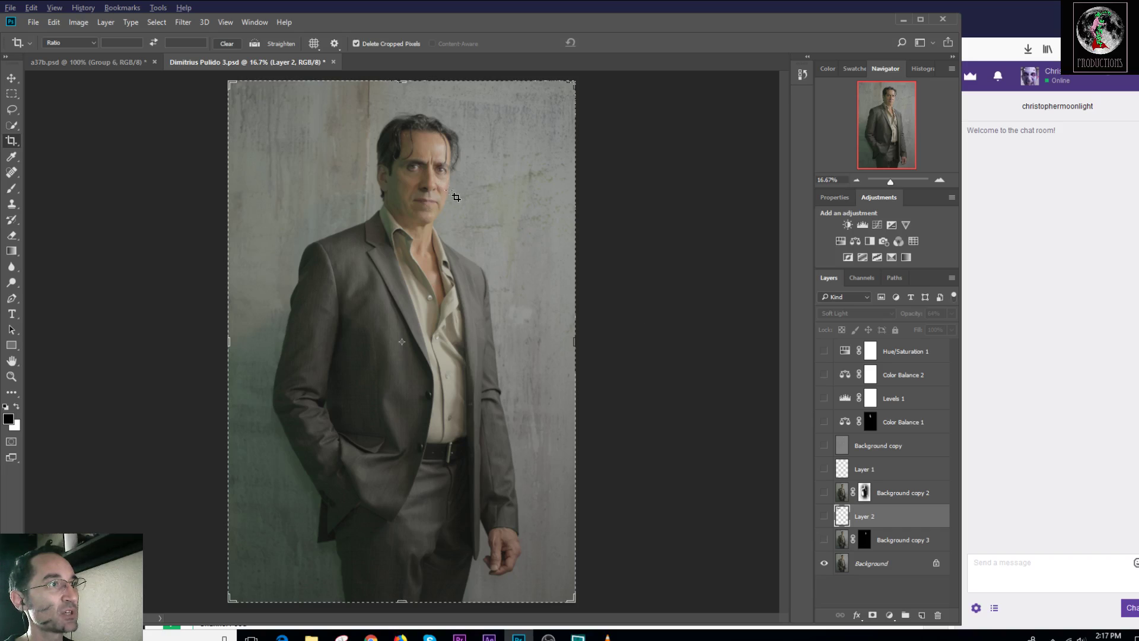
# Re-show each layer from Background copy 3 up to Hue/Saturation 1, restoring the Quantum TERROR title and grading.
pyautogui.click(823, 541)
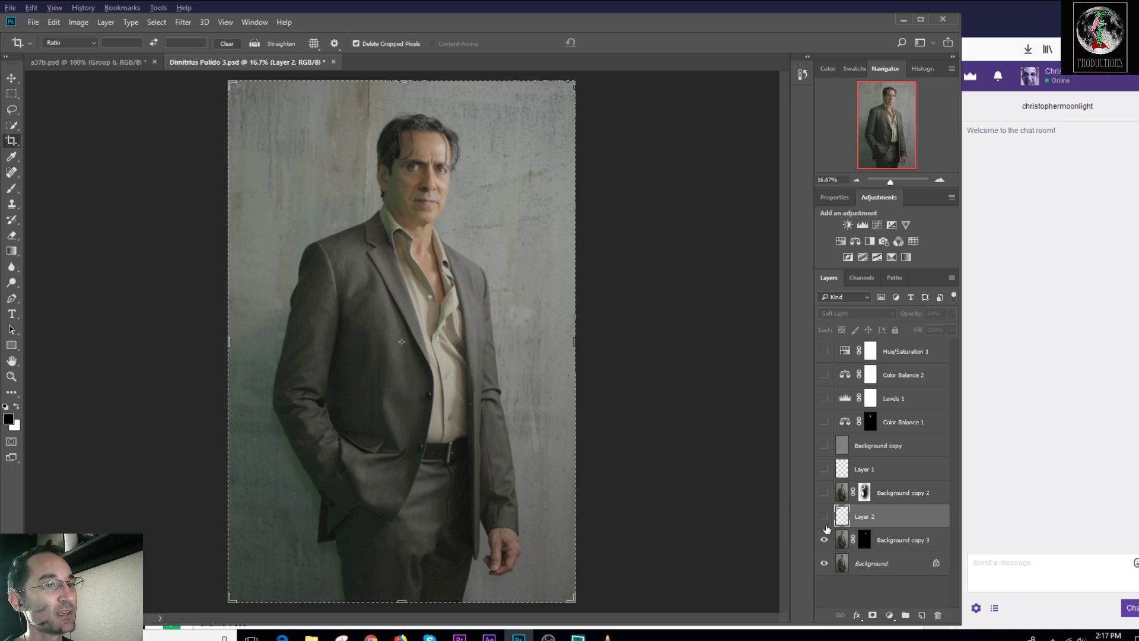
pyautogui.click(824, 516)
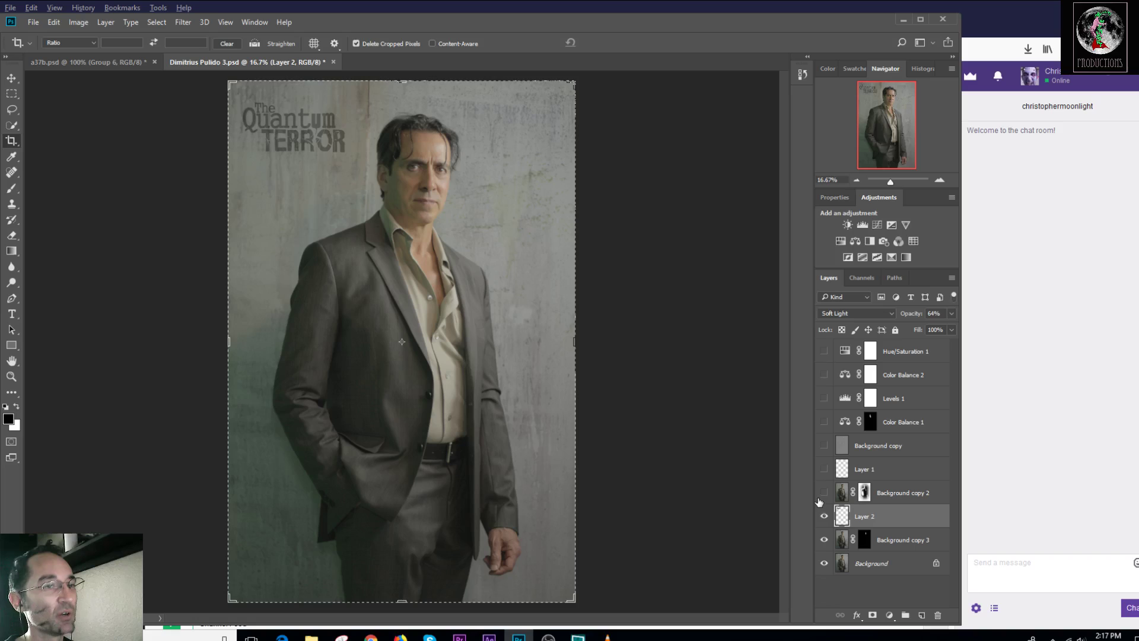
pyautogui.click(824, 493)
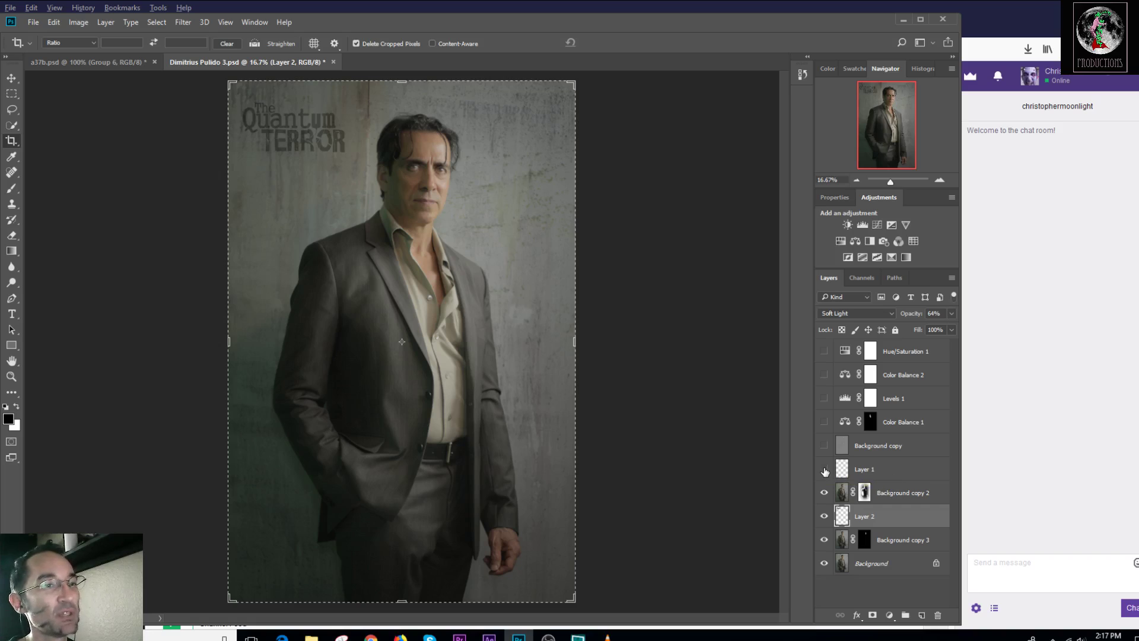
pyautogui.click(825, 470)
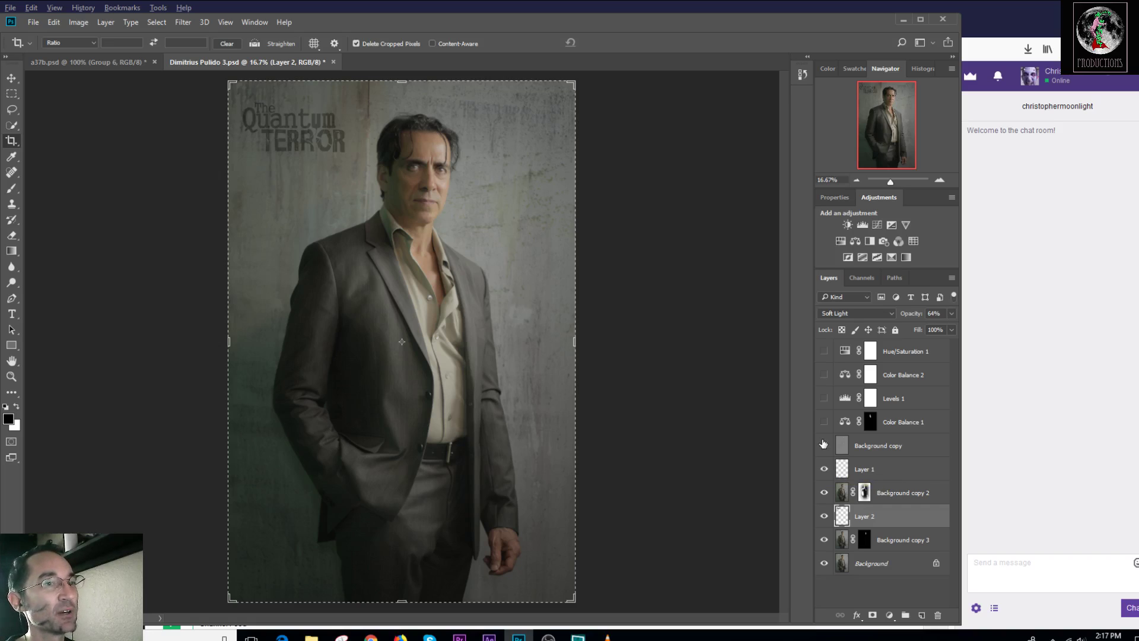
pyautogui.click(824, 445)
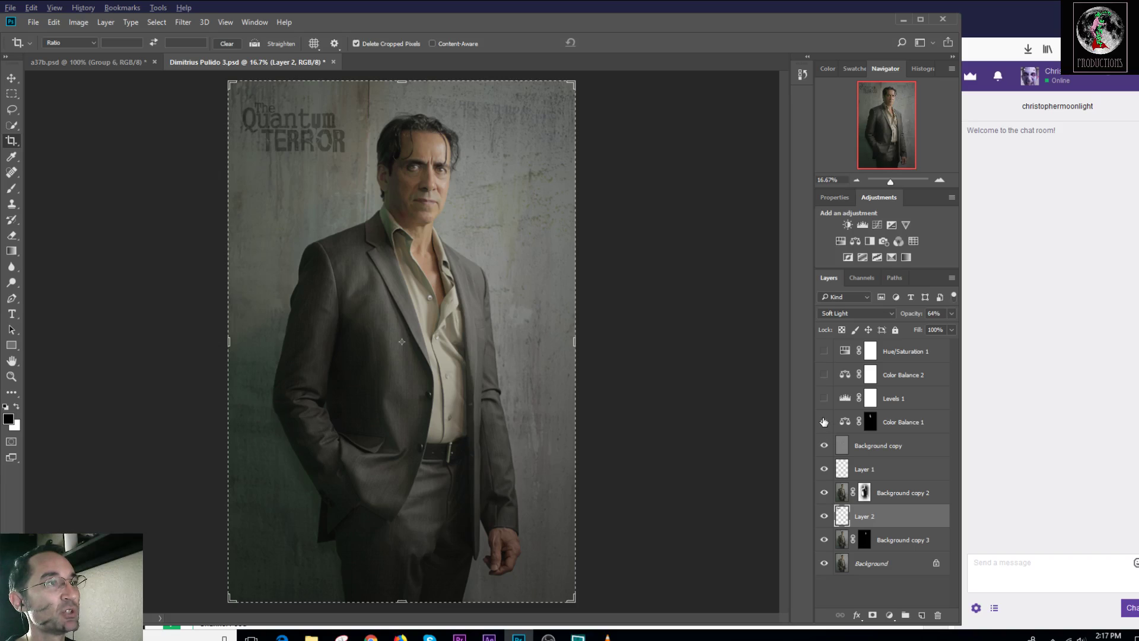
pyautogui.click(824, 422)
pyautogui.click(824, 398)
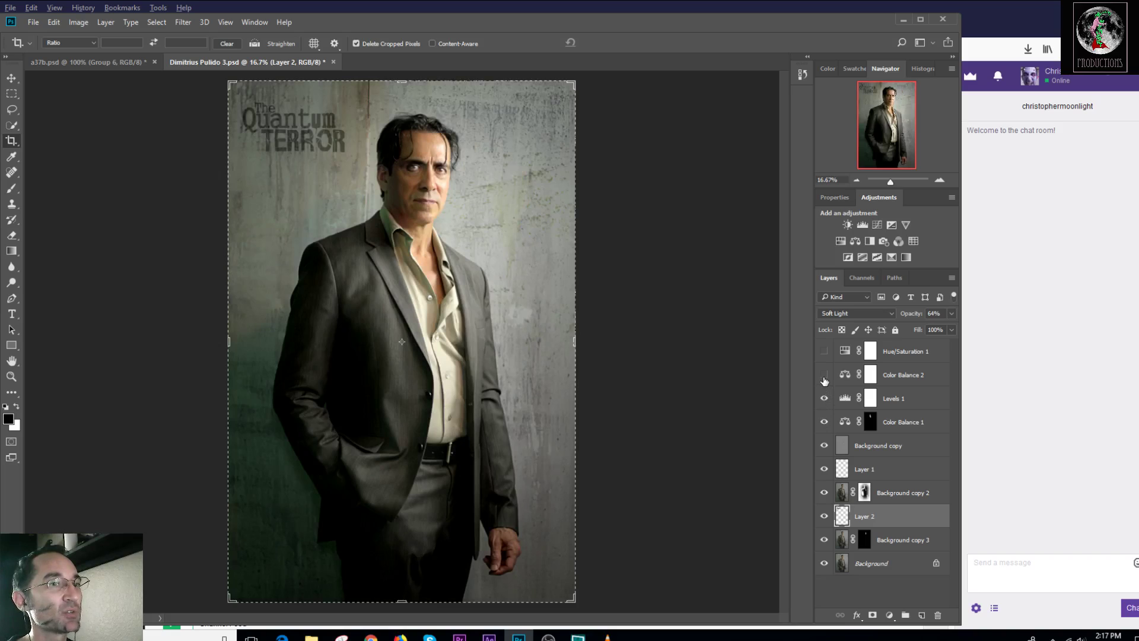
pyautogui.click(824, 375)
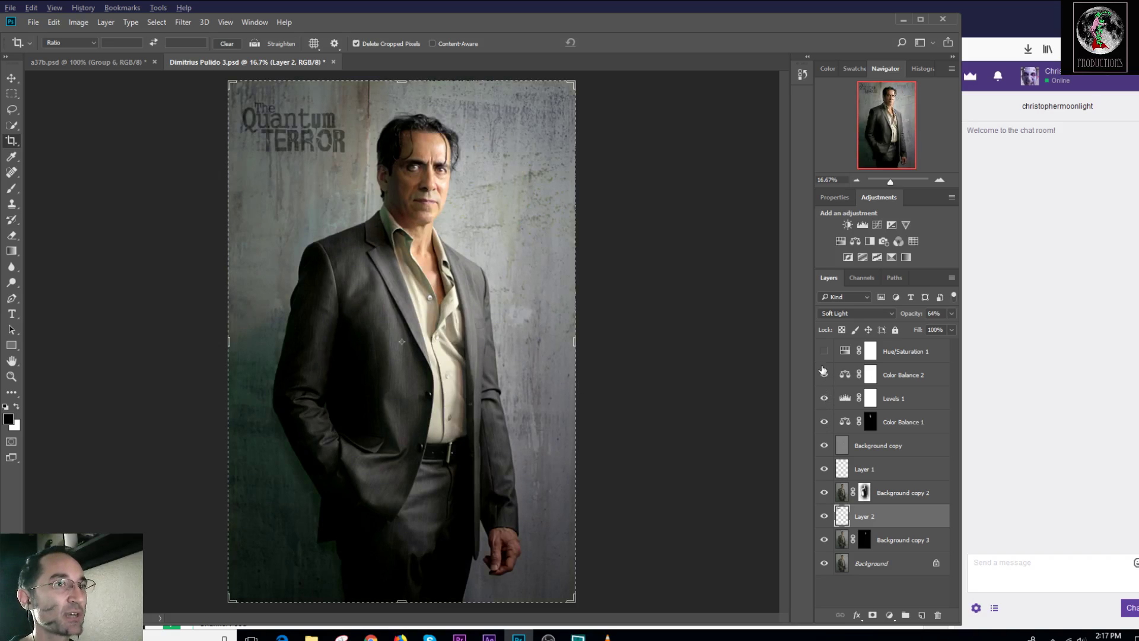
pyautogui.click(824, 353)
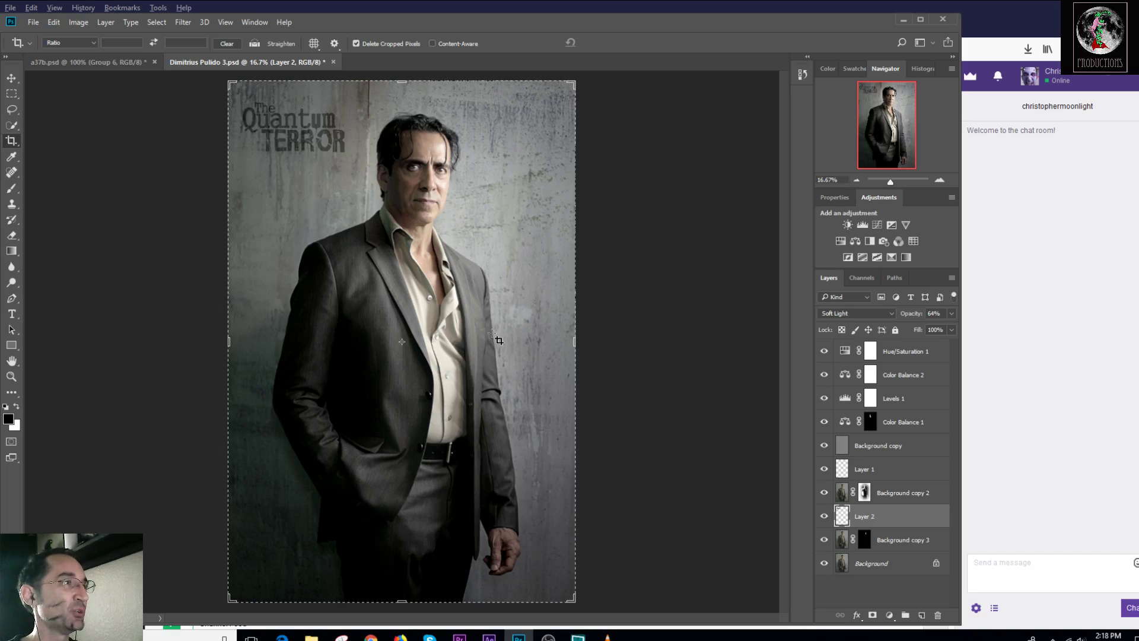
# Close the portrait without saving and zoom out to the whole a37b collage page.
pyautogui.click(333, 62)
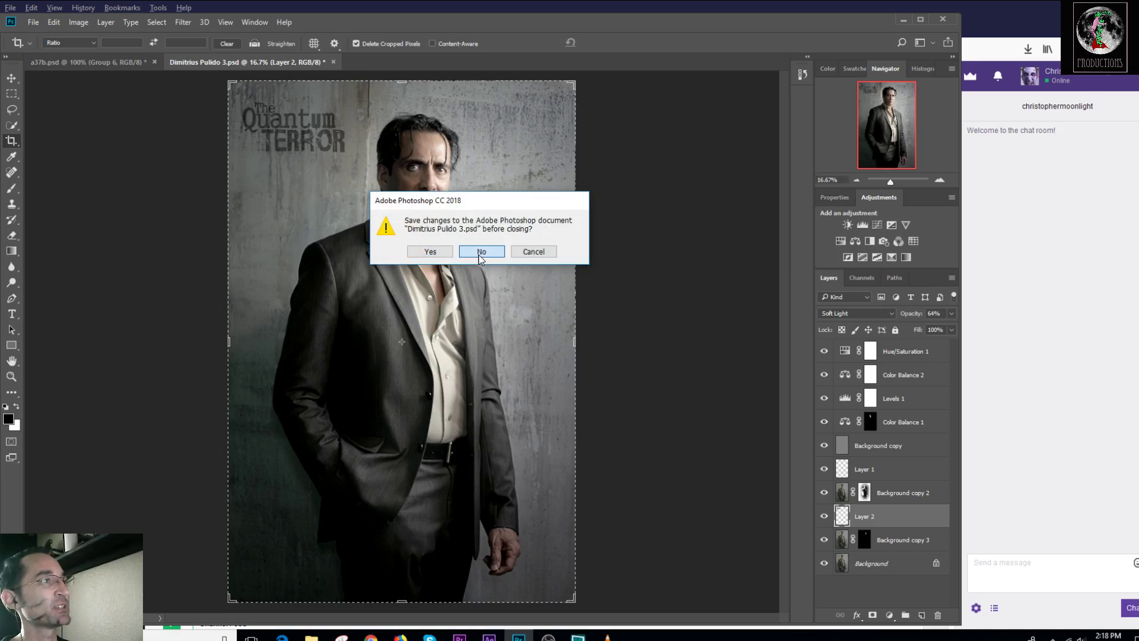
pyautogui.click(481, 251)
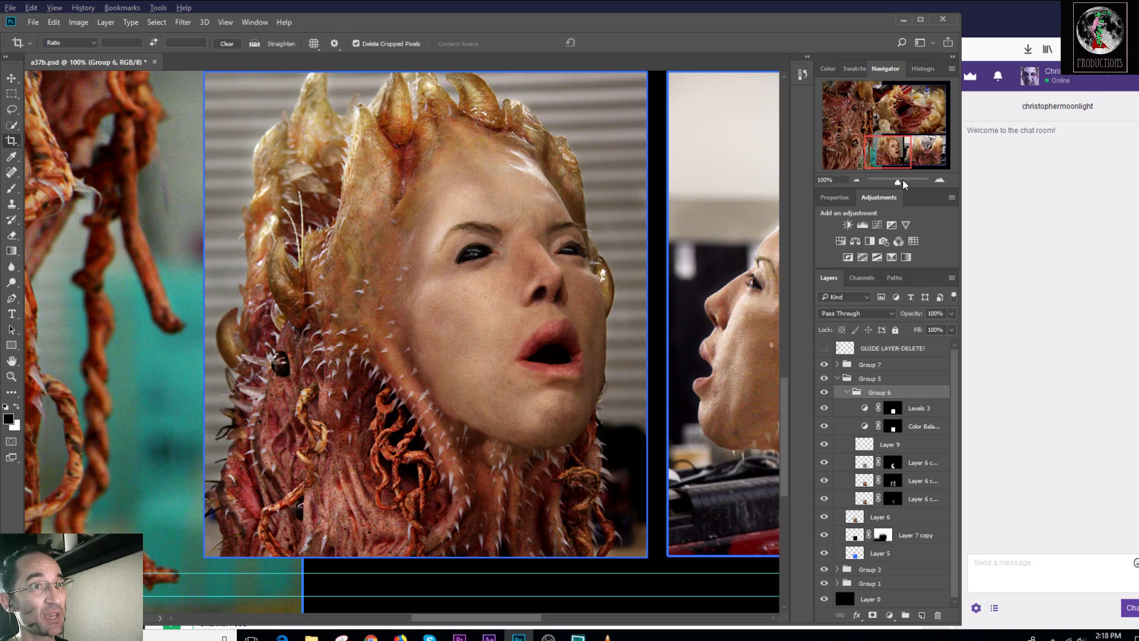
pyautogui.moveTo(899, 186); pyautogui.dragTo(894, 186)
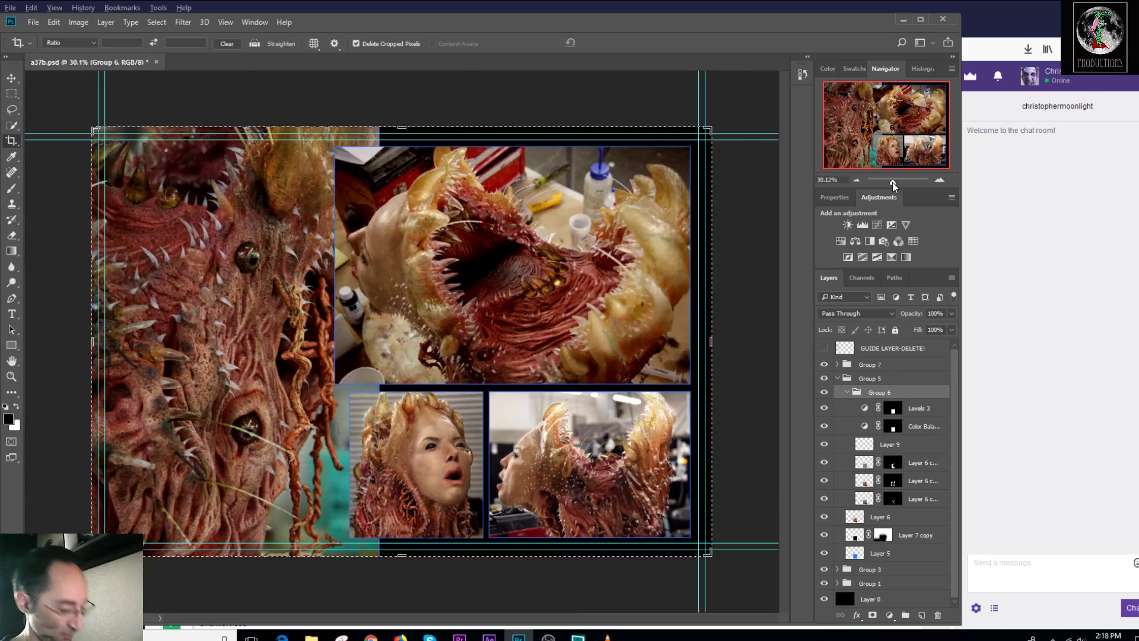
# Turn on CMYK proof colours and zoom in on the two face panels.
pyautogui.hotkey('ctrl', 'y')
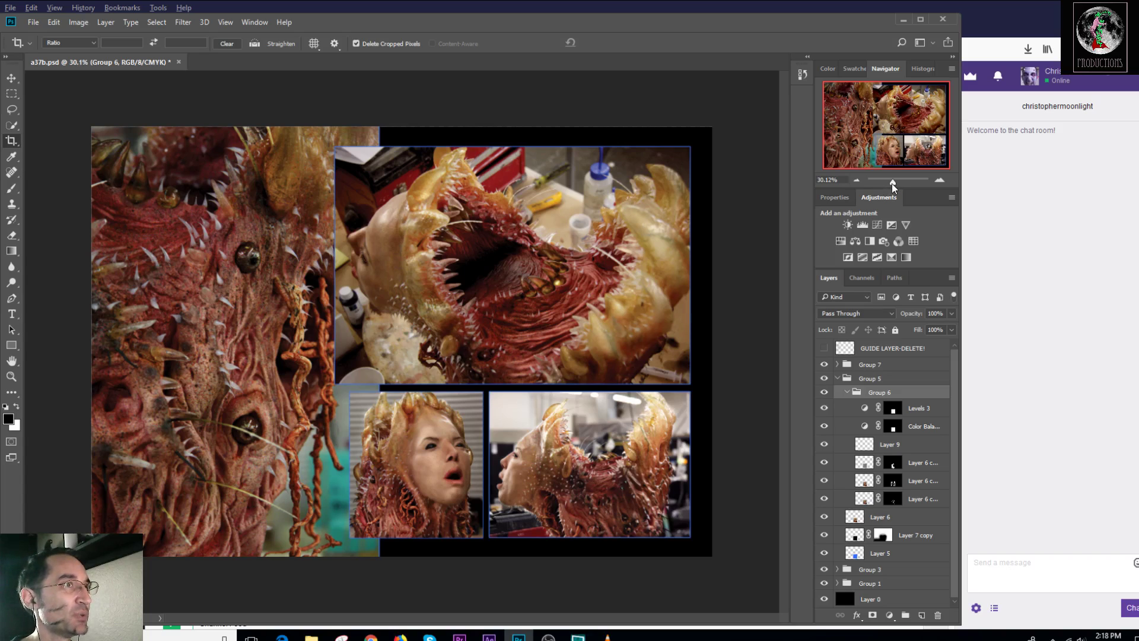
pyautogui.moveTo(893, 187); pyautogui.dragTo(898, 188)
pyautogui.moveTo(879, 122); pyautogui.dragTo(892, 146)
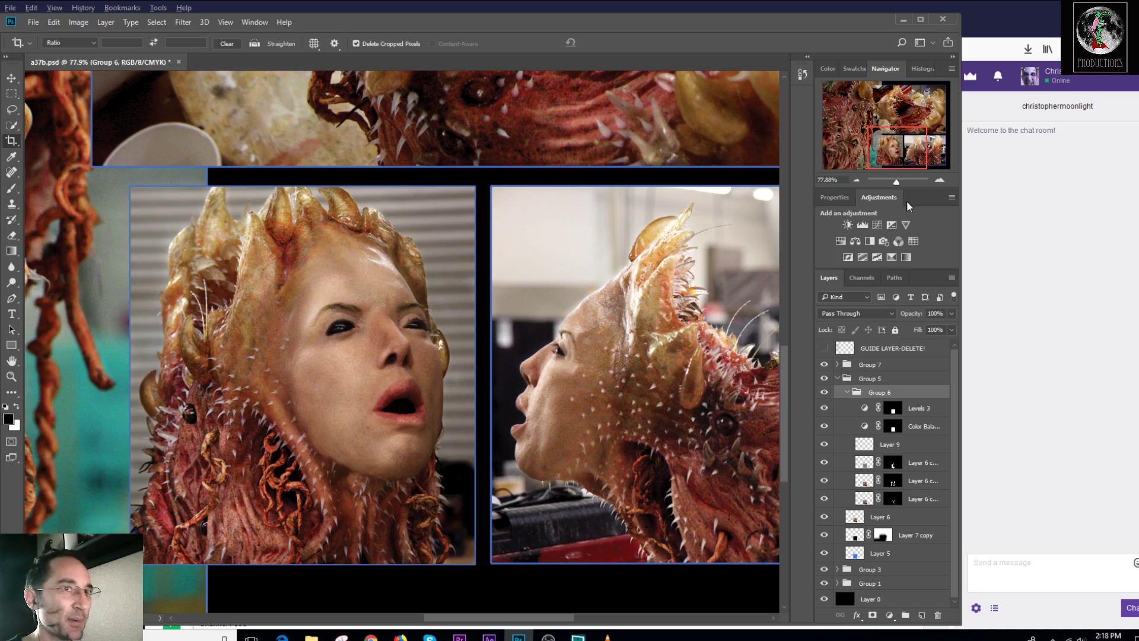
# Navigate the a37b page to the frontal and profile face panels at about 67% zoom.
pyautogui.moveTo(890, 164); pyautogui.dragTo(884, 163)
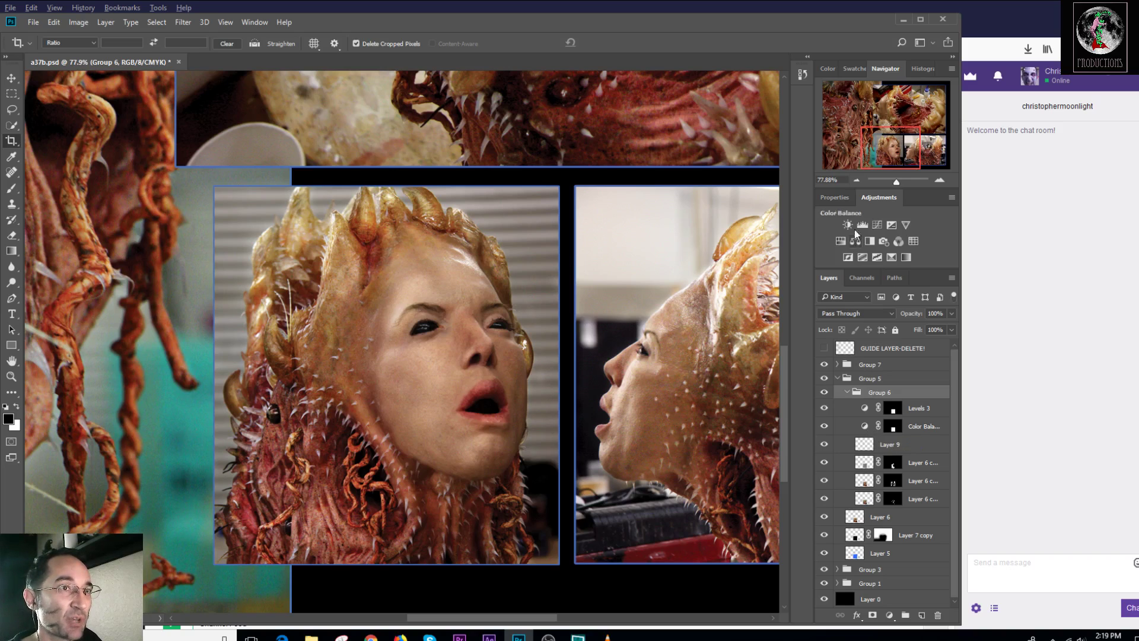
pyautogui.moveTo(897, 182); pyautogui.dragTo(894, 181)
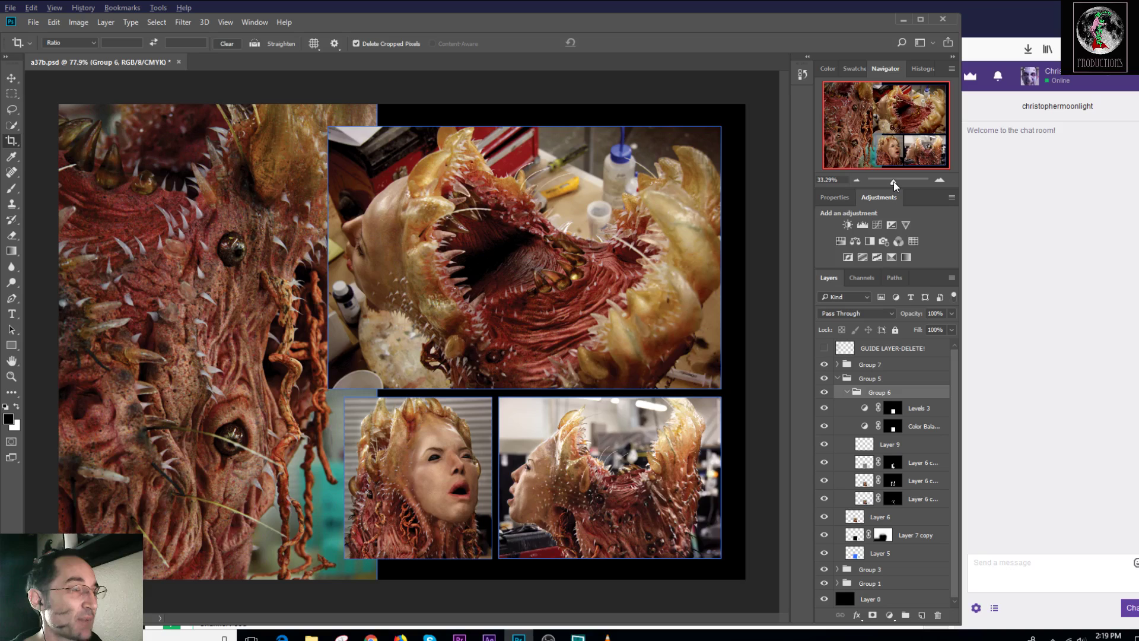
pyautogui.moveTo(894, 181); pyautogui.dragTo(895, 181)
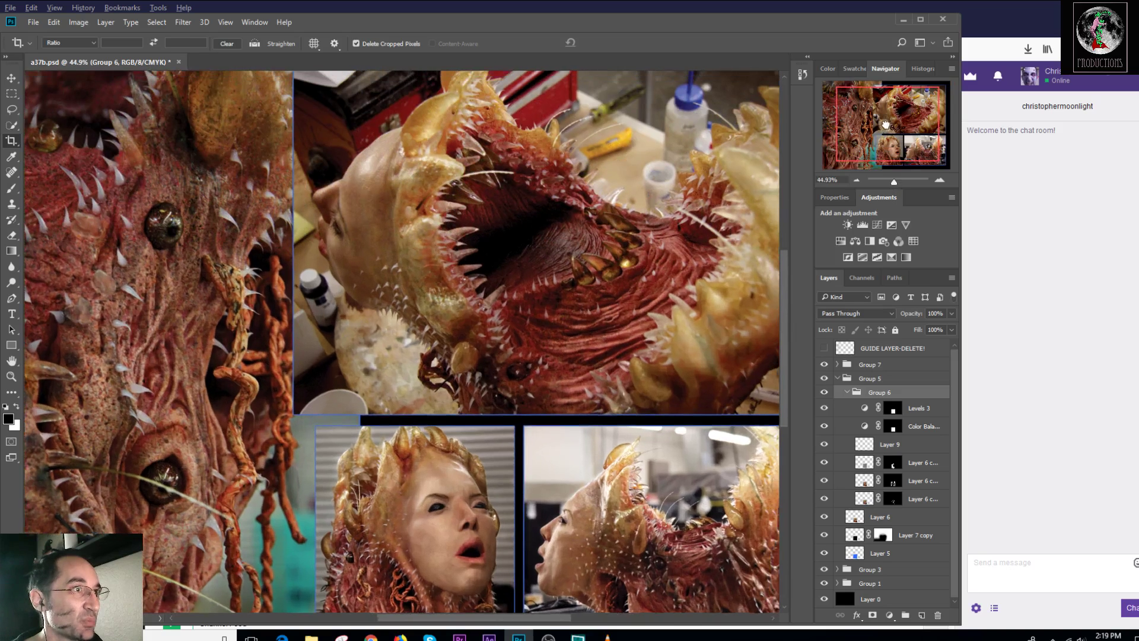
pyautogui.moveTo(884, 127); pyautogui.dragTo(899, 188)
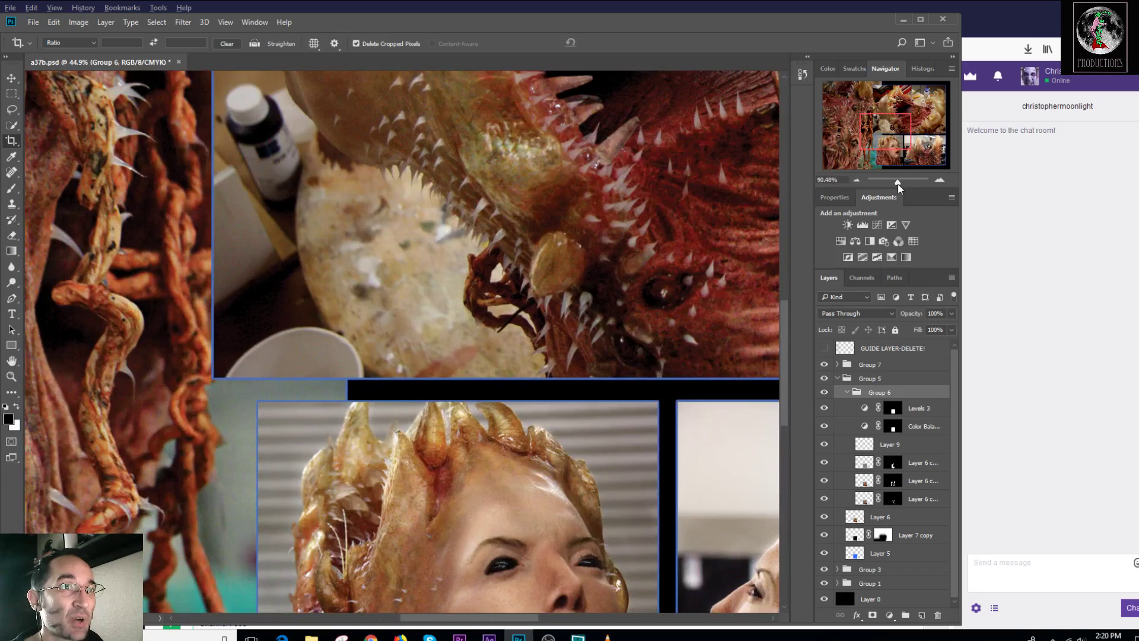
pyautogui.moveTo(885, 146); pyautogui.dragTo(889, 163)
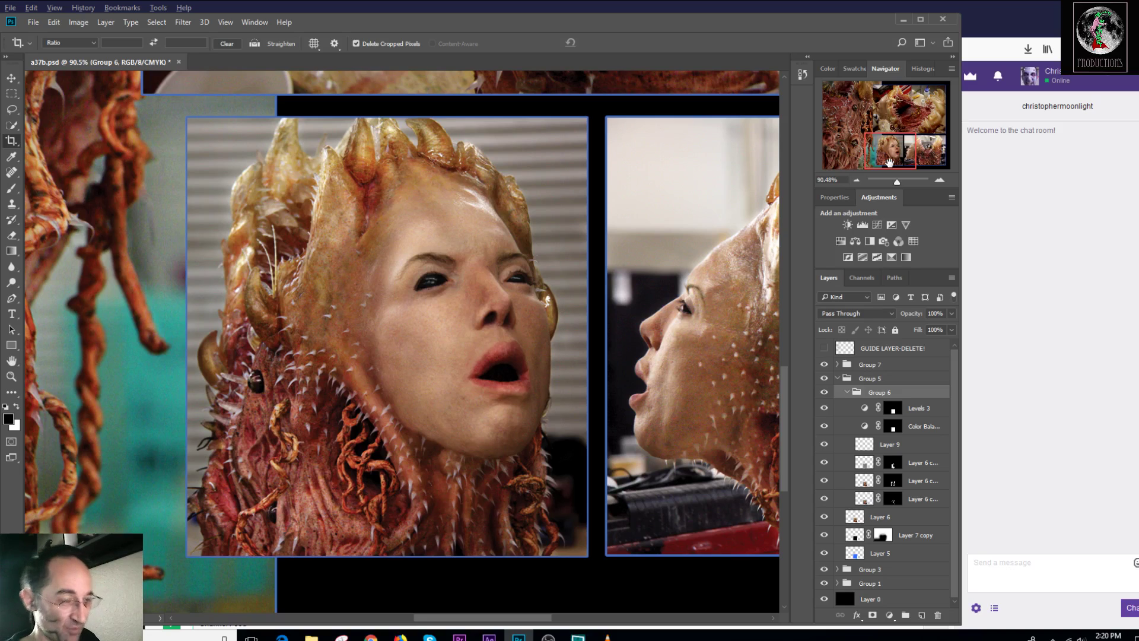
pyautogui.moveTo(886, 157); pyautogui.dragTo(885, 156)
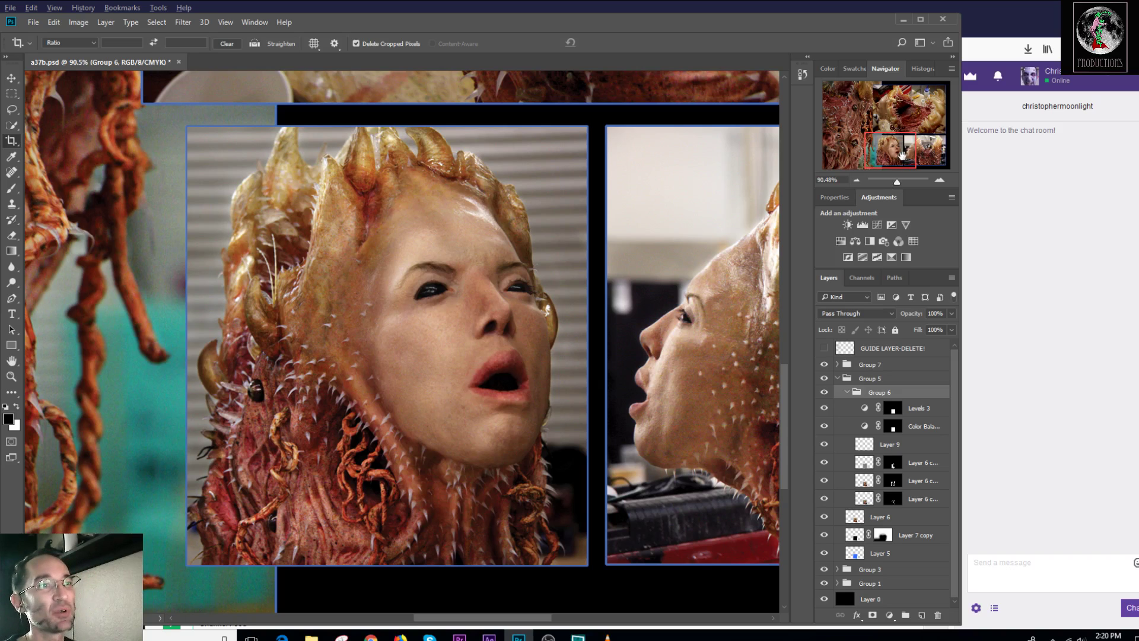
pyautogui.moveTo(905, 155); pyautogui.dragTo(922, 155)
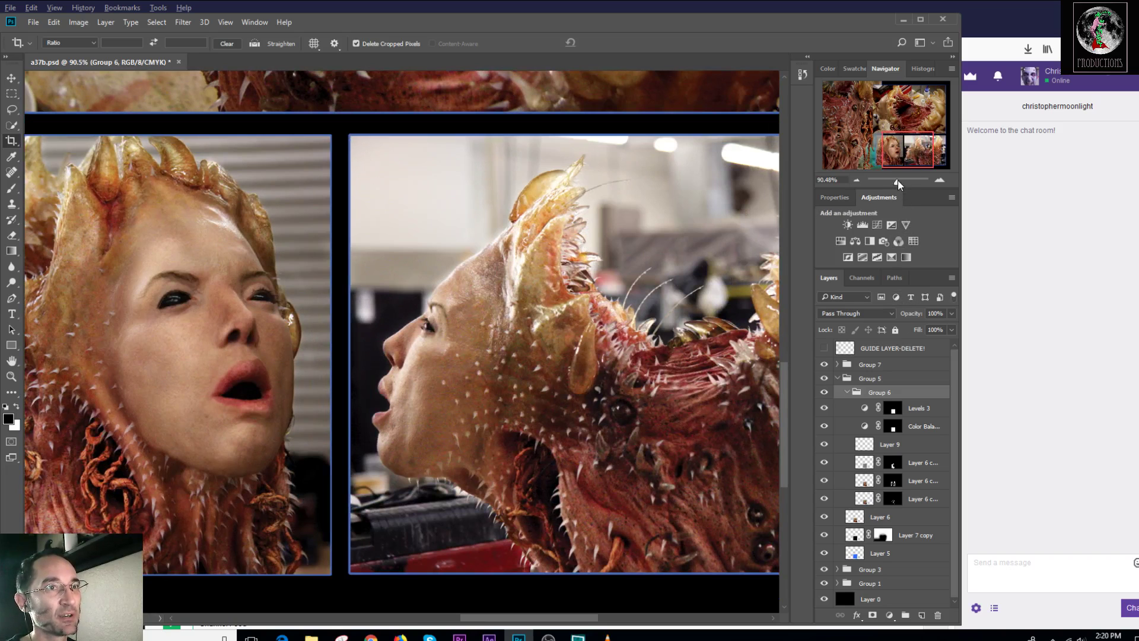
pyautogui.moveTo(899, 184); pyautogui.dragTo(897, 185)
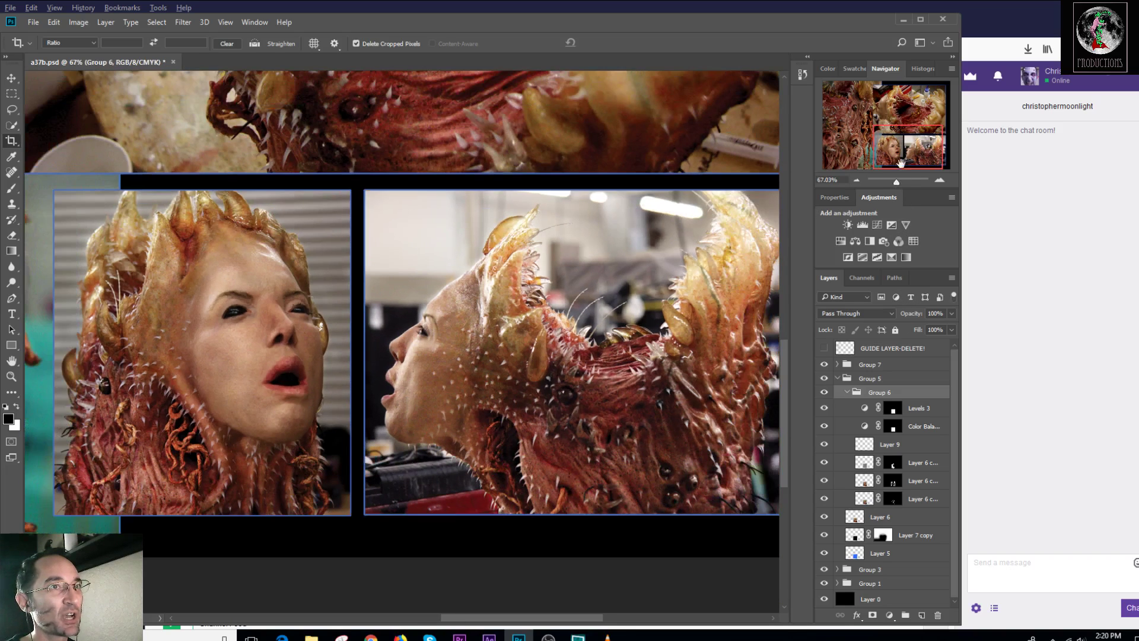
pyautogui.moveTo(899, 163); pyautogui.dragTo(902, 160)
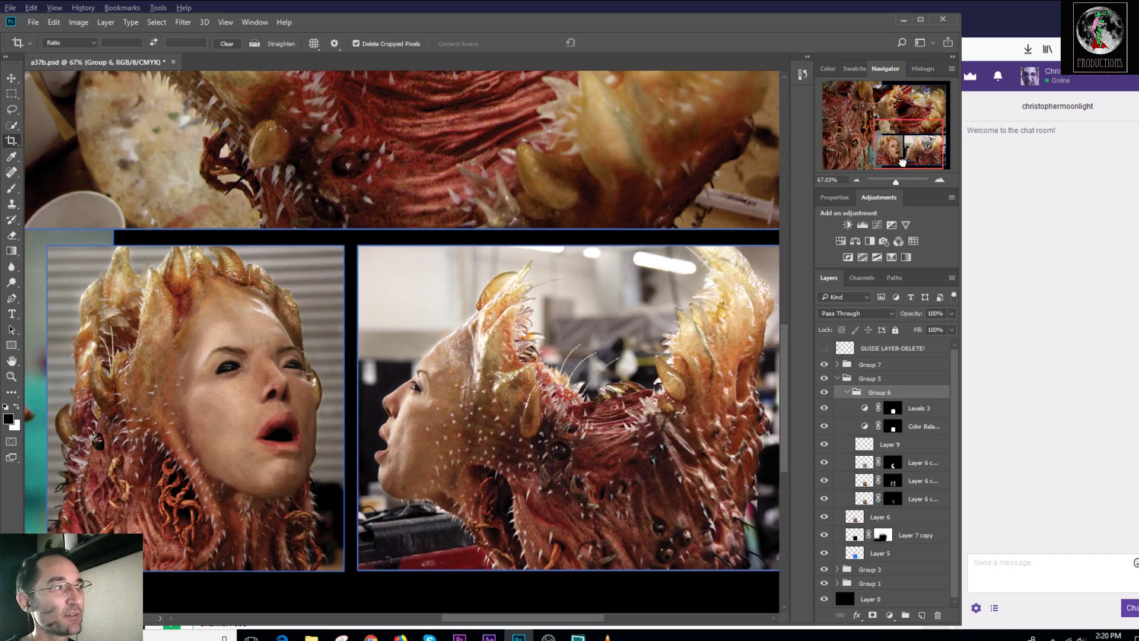
pyautogui.click(824, 392)
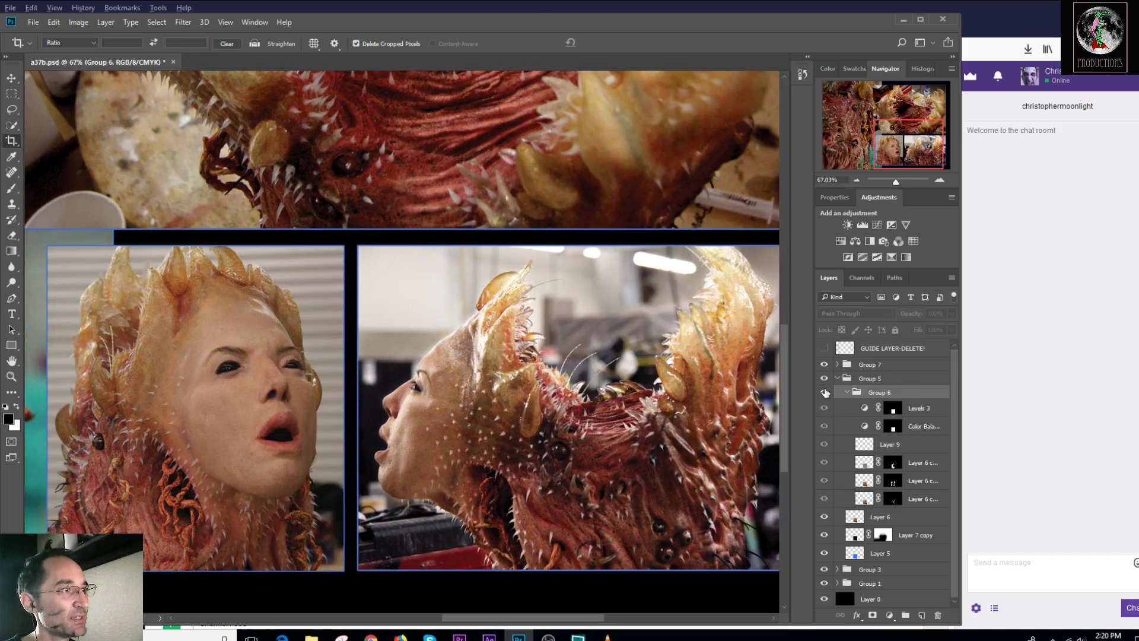
pyautogui.click(824, 392)
pyautogui.click(823, 393)
pyautogui.click(824, 392)
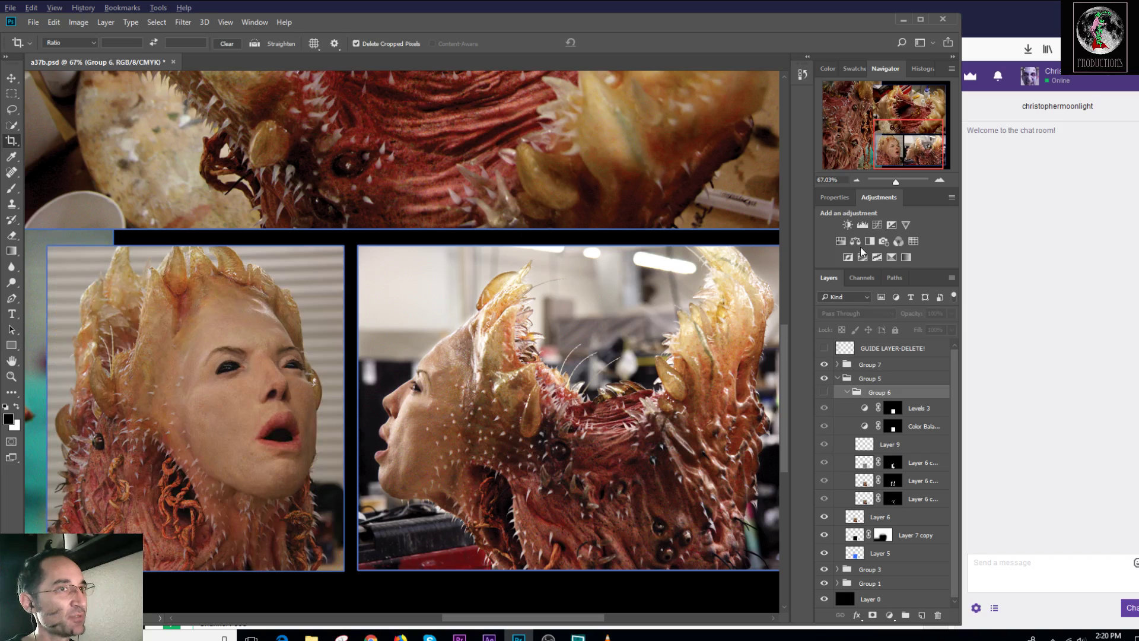
pyautogui.moveTo(891, 168)
pyautogui.mouseDown()
pyautogui.moveTo(882, 168)
pyautogui.moveTo(899, 183)
pyautogui.mouseUp()
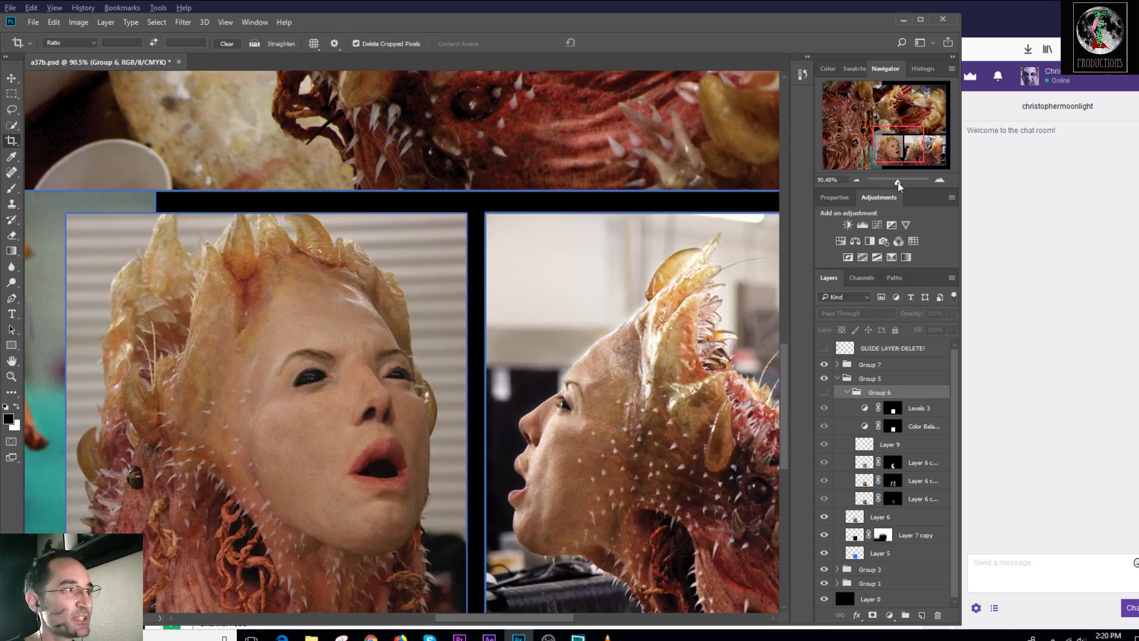
pyautogui.moveTo(898, 143)
pyautogui.mouseDown()
pyautogui.moveTo(902, 113)
pyautogui.moveTo(892, 141)
pyautogui.mouseUp()
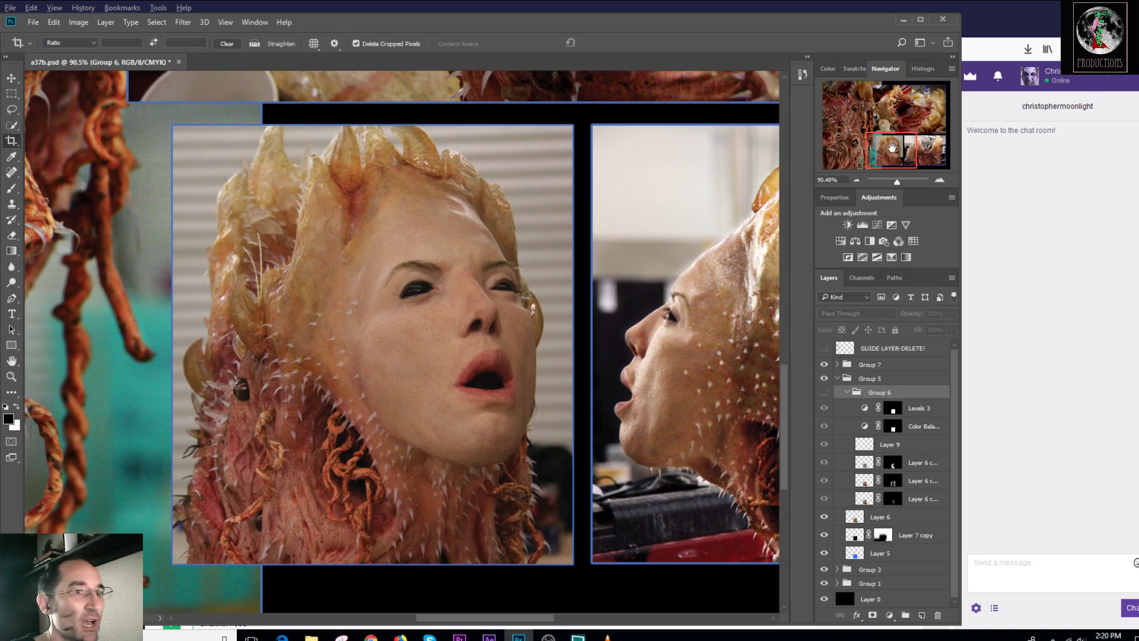
pyautogui.click(824, 426)
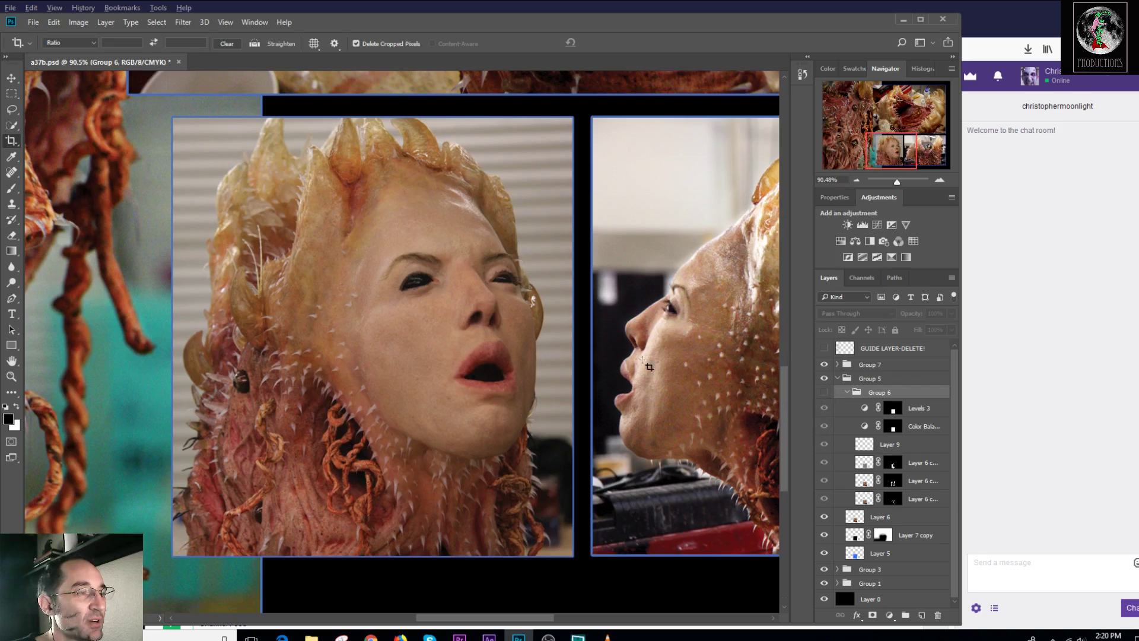
pyautogui.click(825, 392)
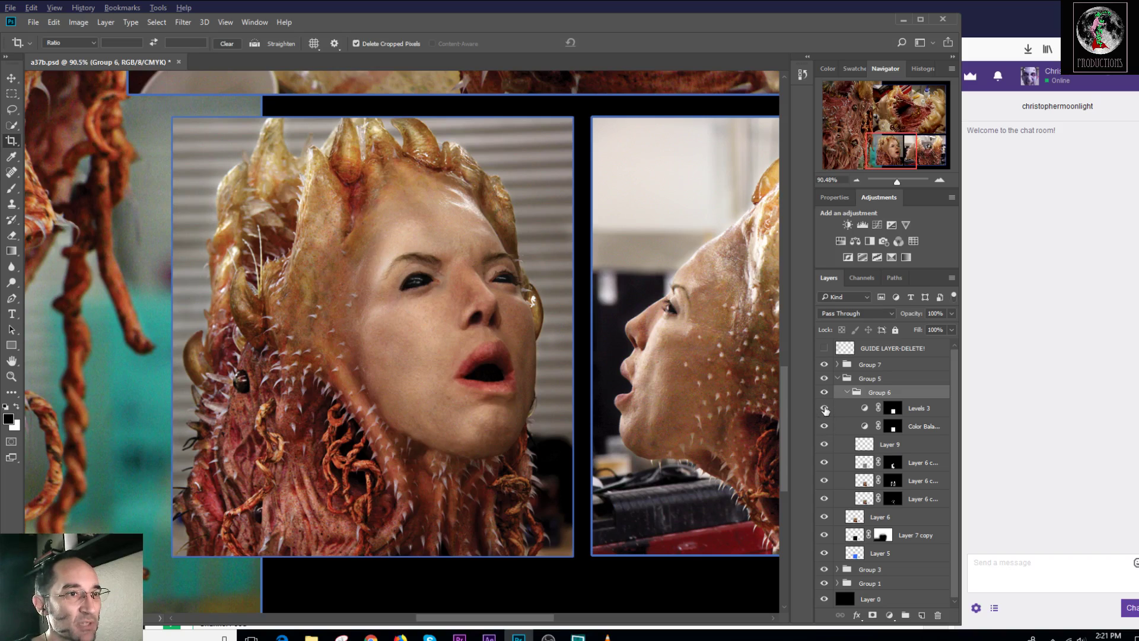
# Hide Group 6's adjustment and retouch layers, then compare the face with and without the Layer 6 copies.
pyautogui.moveTo(824, 408); pyautogui.dragTo(829, 498)
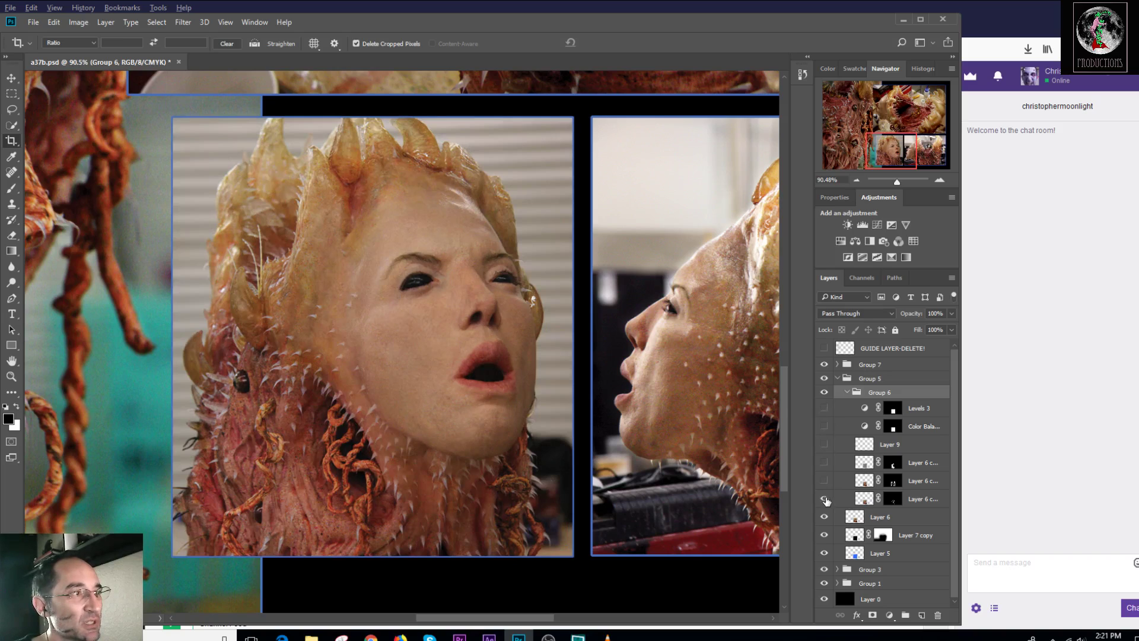
pyautogui.moveTo(826, 500); pyautogui.dragTo(824, 483)
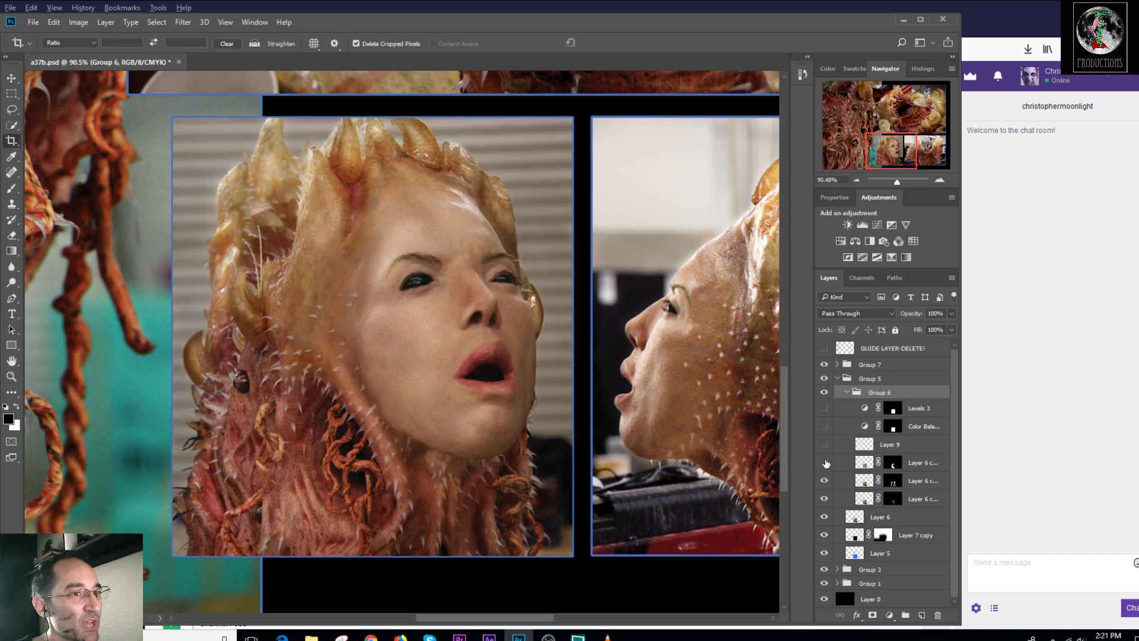
pyautogui.click(824, 462)
pyautogui.click(825, 462)
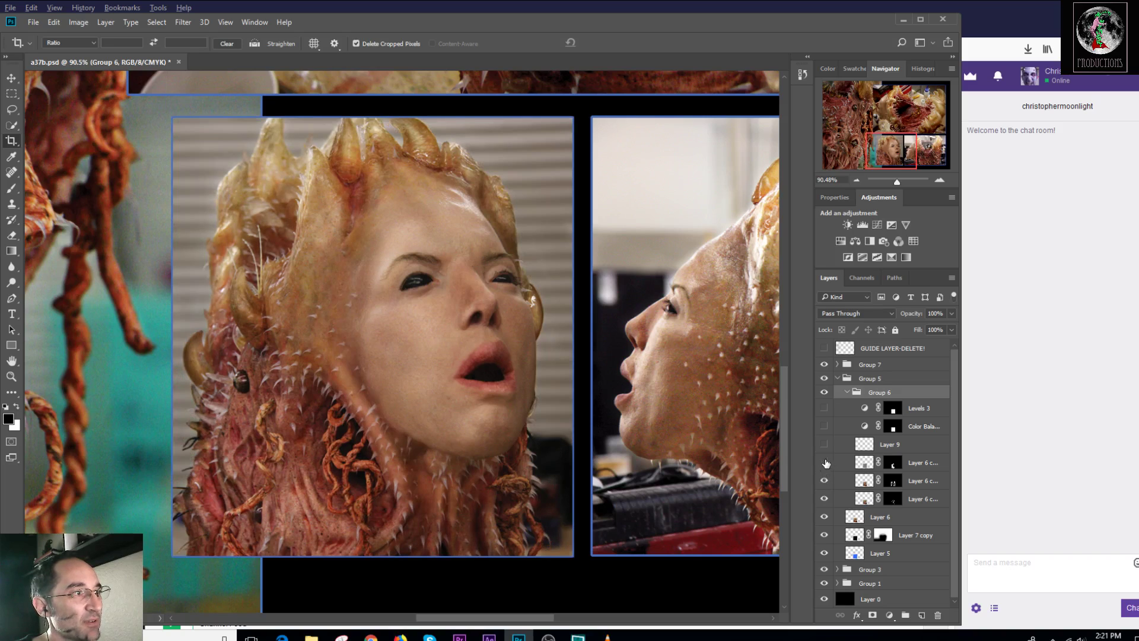
pyautogui.click(825, 462)
pyautogui.click(825, 463)
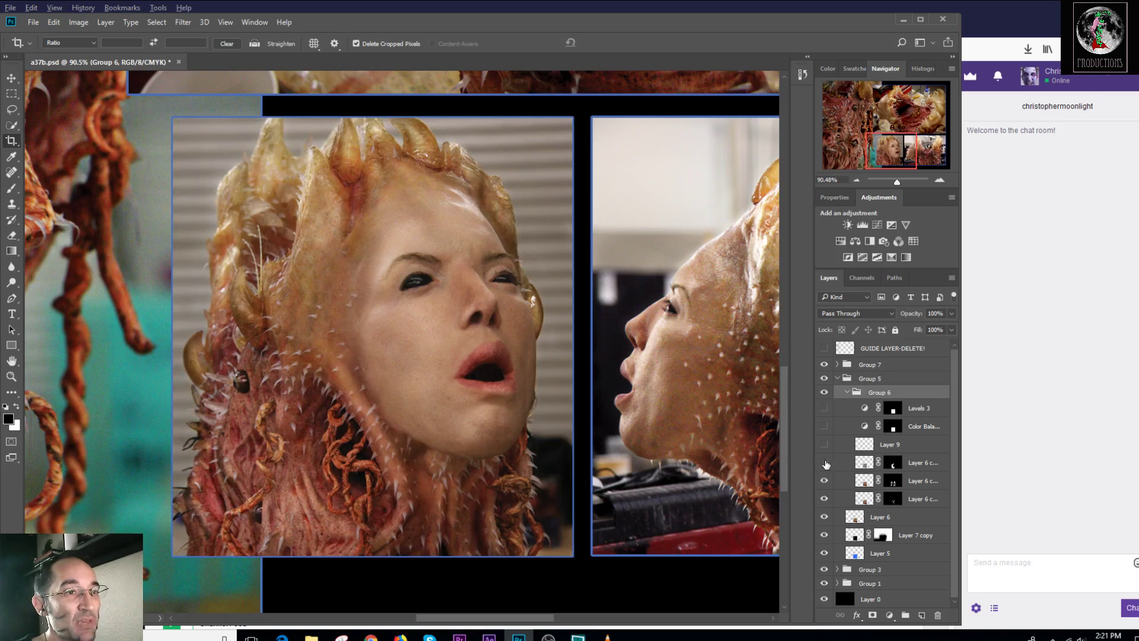
pyautogui.click(825, 463)
pyautogui.click(826, 463)
pyautogui.click(826, 463)
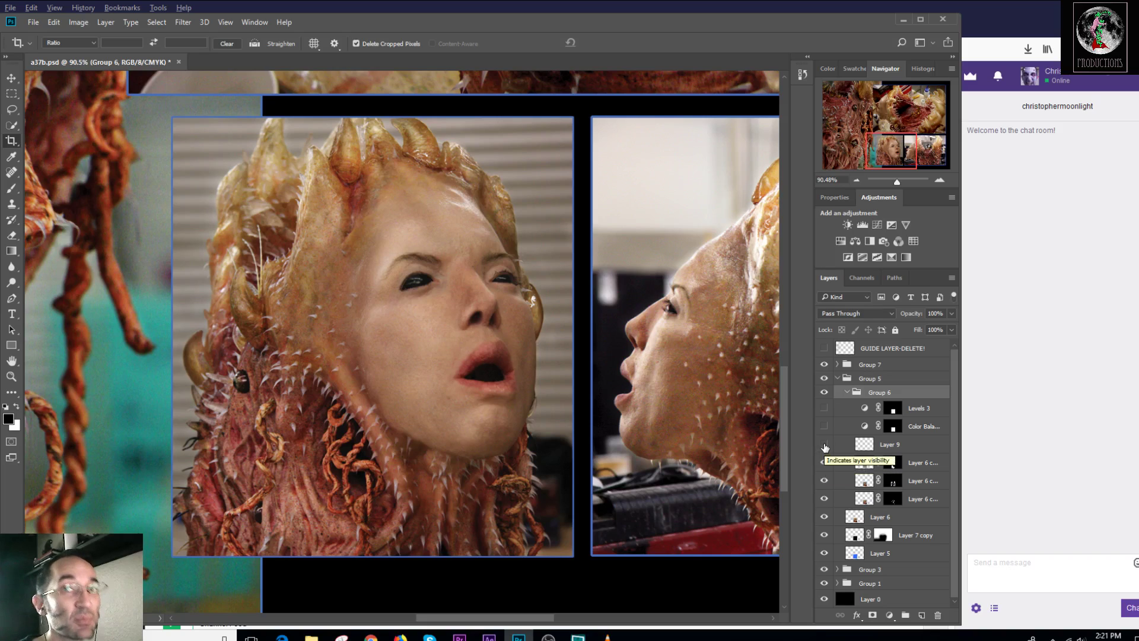
# Turn Layer 9 back on and compare the face with and without Levels 3 and Color Balance.
pyautogui.click(824, 446)
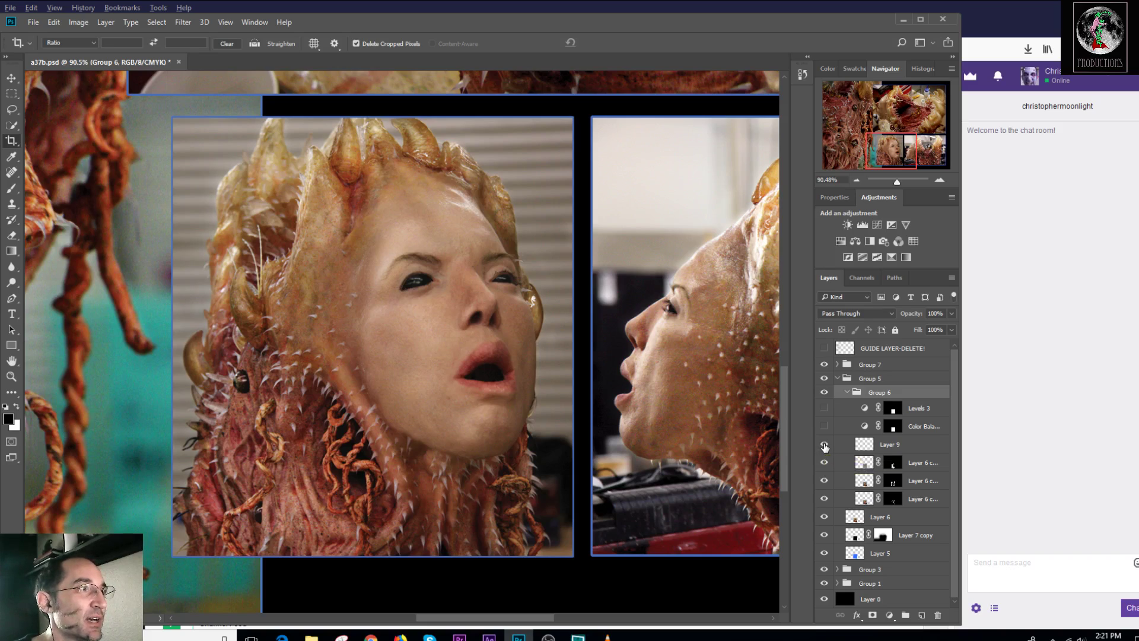
pyautogui.click(825, 446)
pyautogui.click(825, 445)
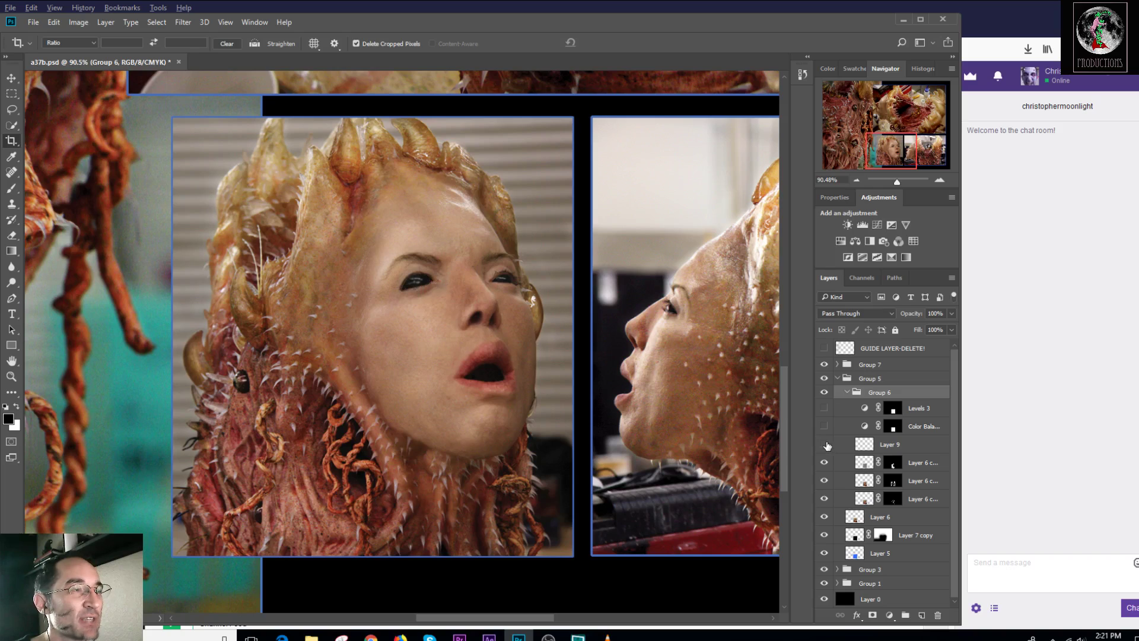
pyautogui.click(824, 408)
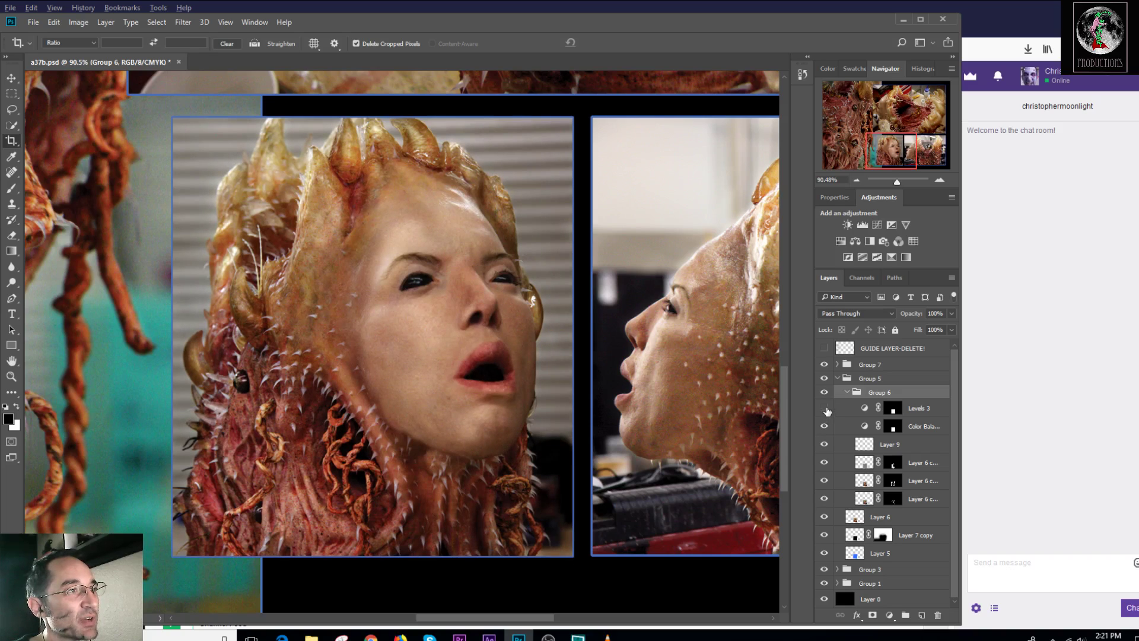
pyautogui.click(824, 408)
pyautogui.click(825, 408)
pyautogui.click(825, 408)
pyautogui.click(824, 426)
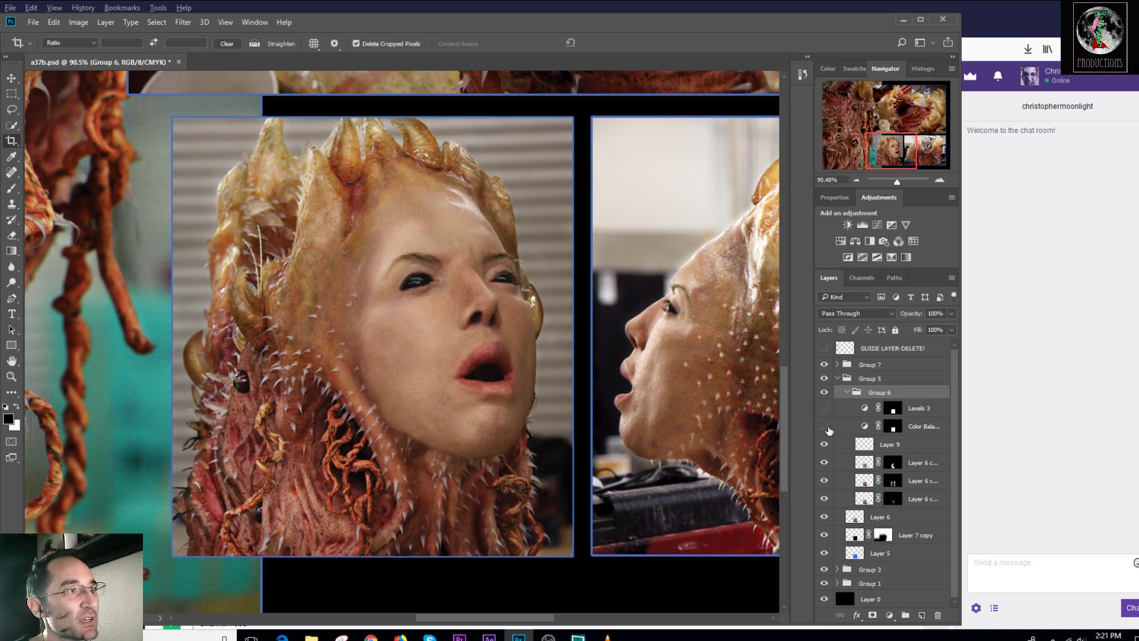
pyautogui.click(825, 426)
pyautogui.click(824, 408)
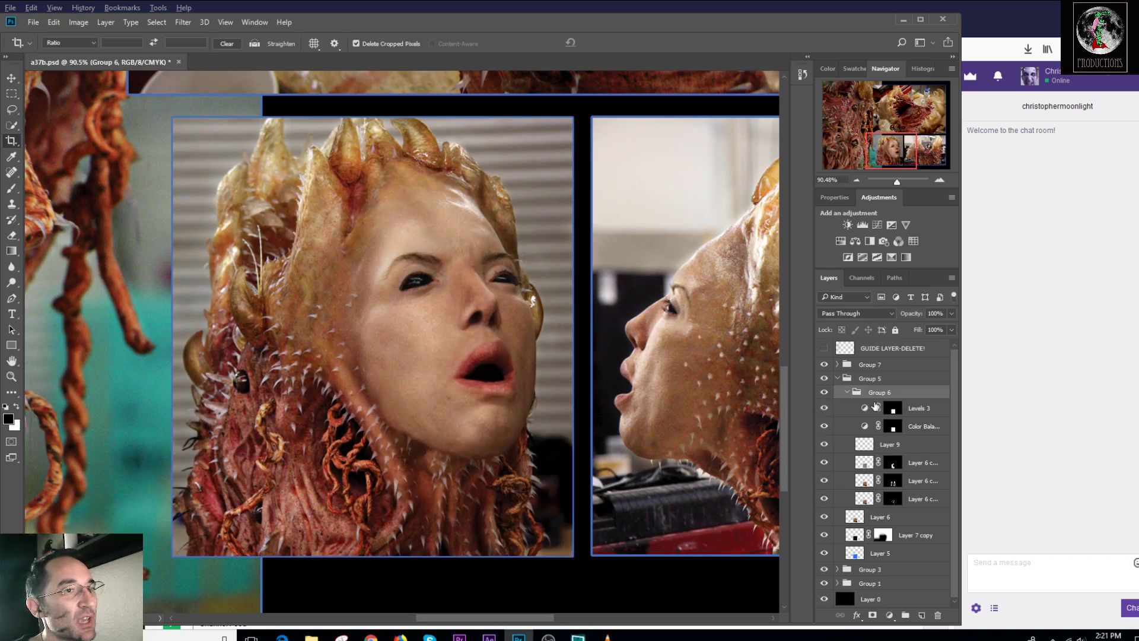
# Collapse Group 6 and toggle Group 5 and Group 7 off and on to check their effect.
pyautogui.moveTo(889, 153); pyautogui.dragTo(913, 150)
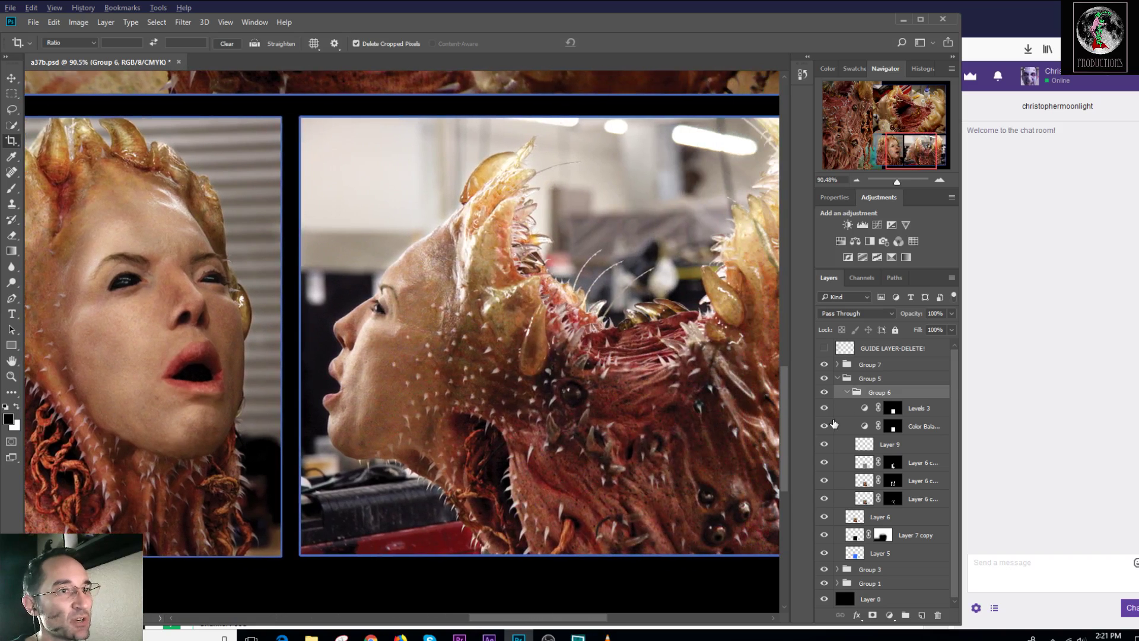
pyautogui.click(847, 392)
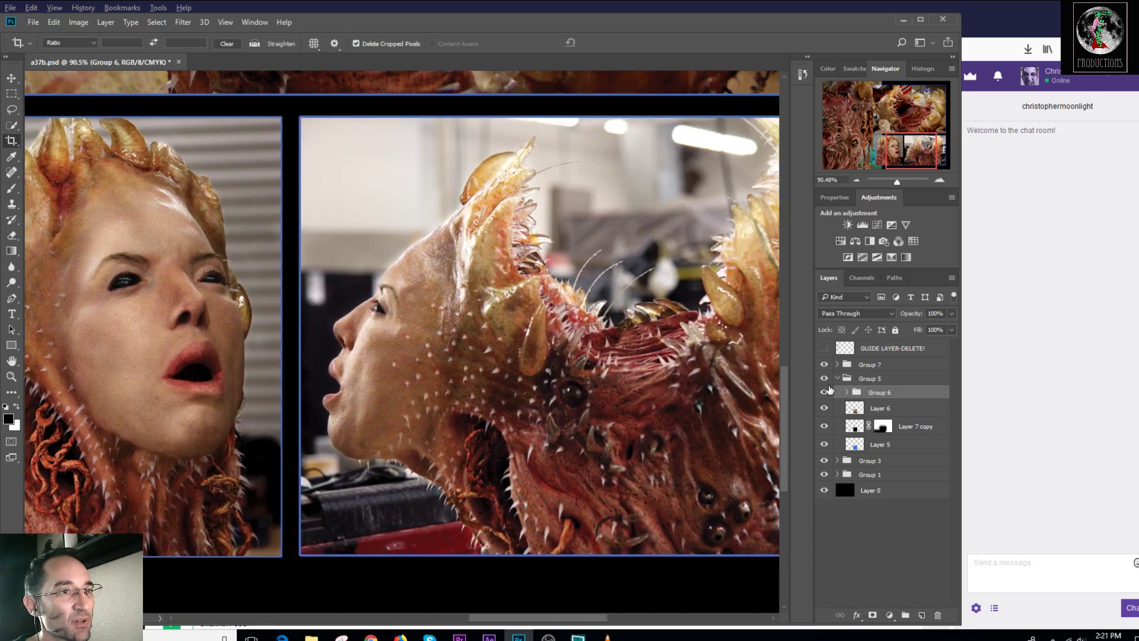
pyautogui.click(825, 378)
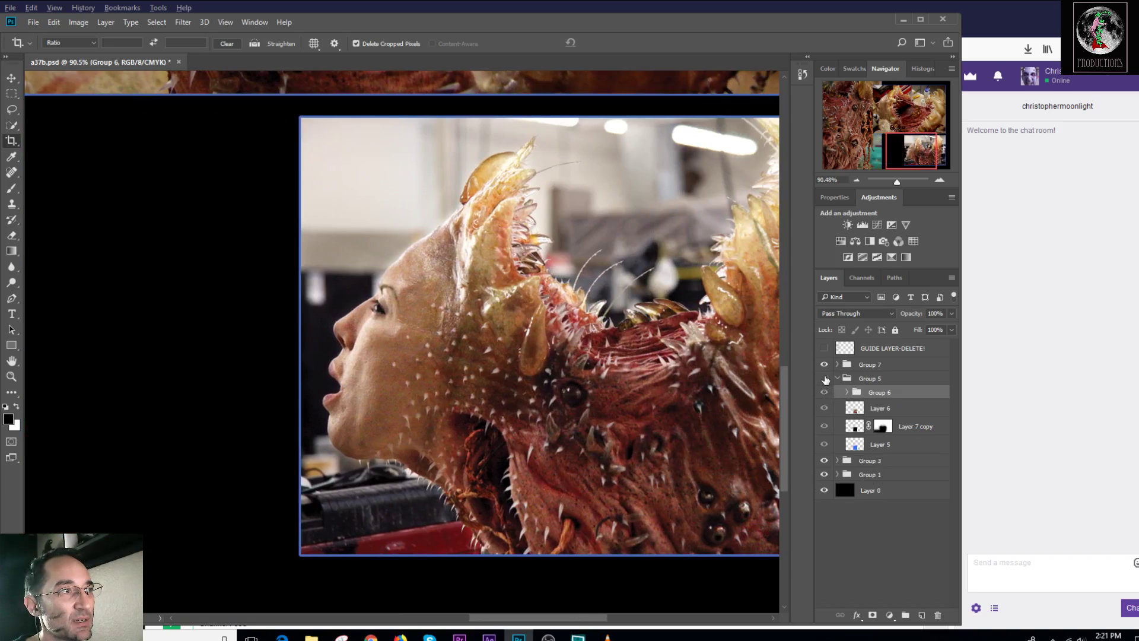
pyautogui.click(825, 378)
pyautogui.click(824, 365)
pyautogui.click(824, 365)
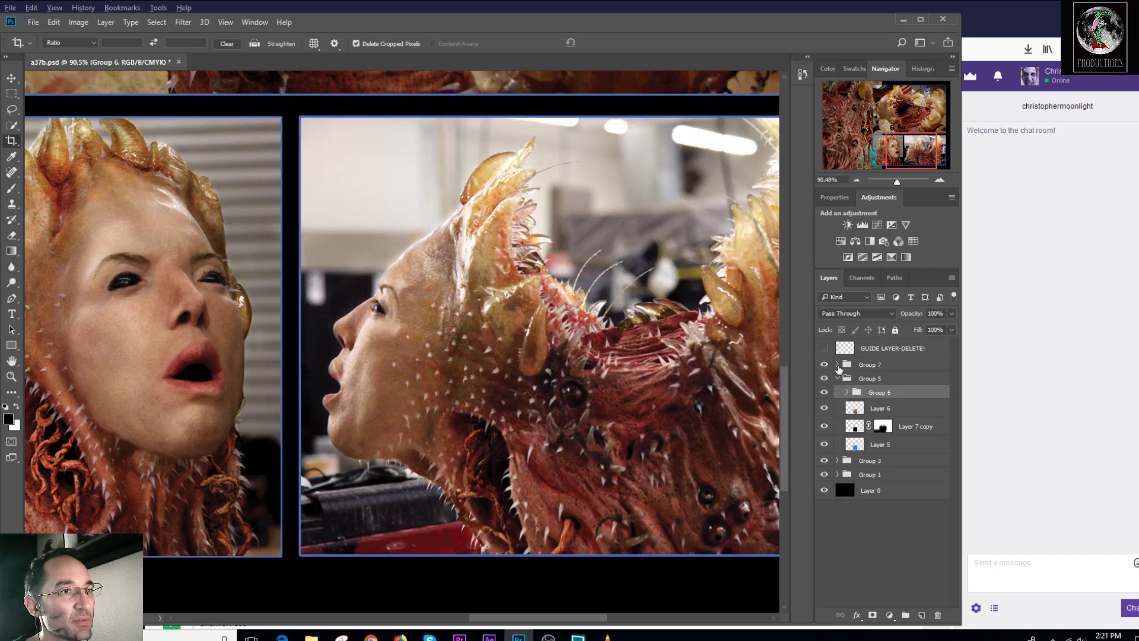
# Expand Group 7 and Group 8, hide their layers, then bring Layer 7 and Layer 8 back.
pyautogui.click(837, 365)
pyautogui.click(844, 382)
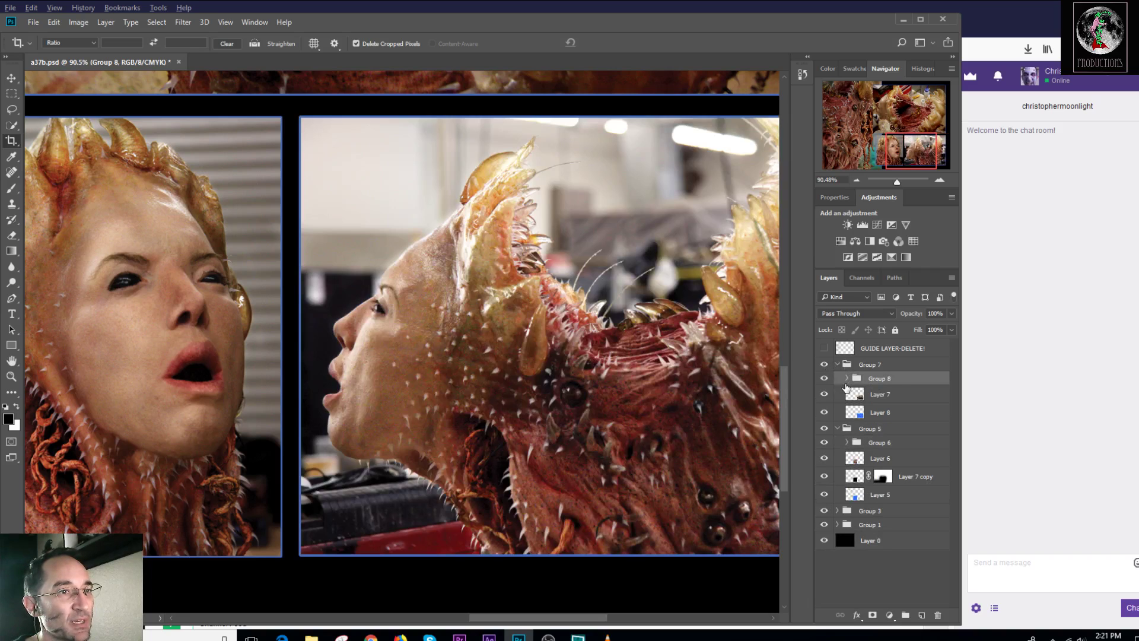
pyautogui.click(847, 378)
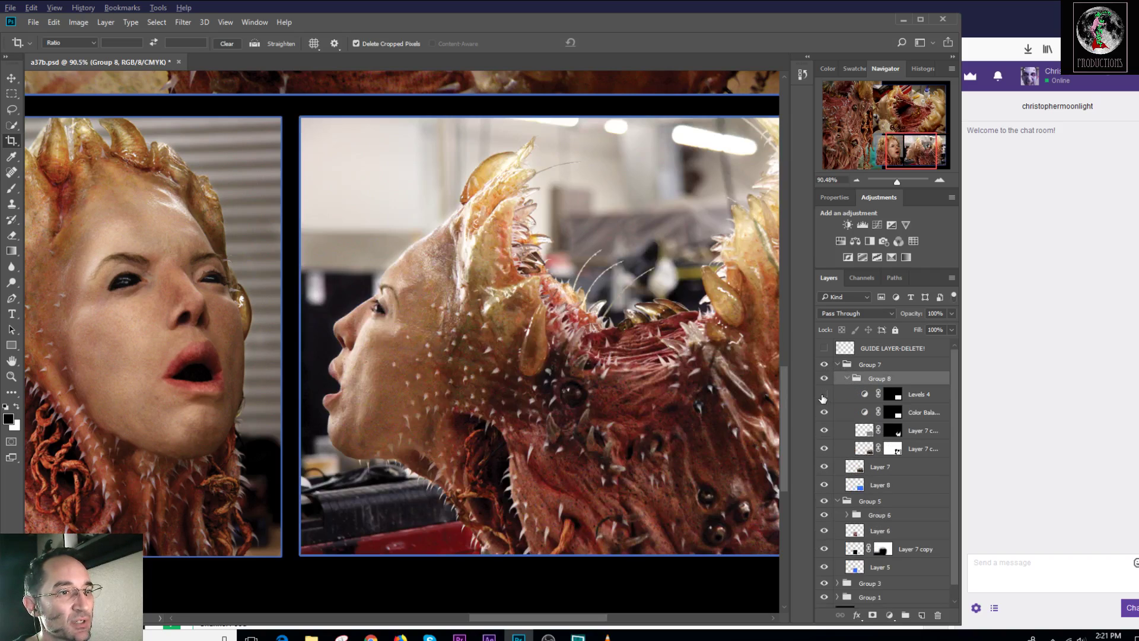
pyautogui.moveTo(823, 398); pyautogui.dragTo(824, 515)
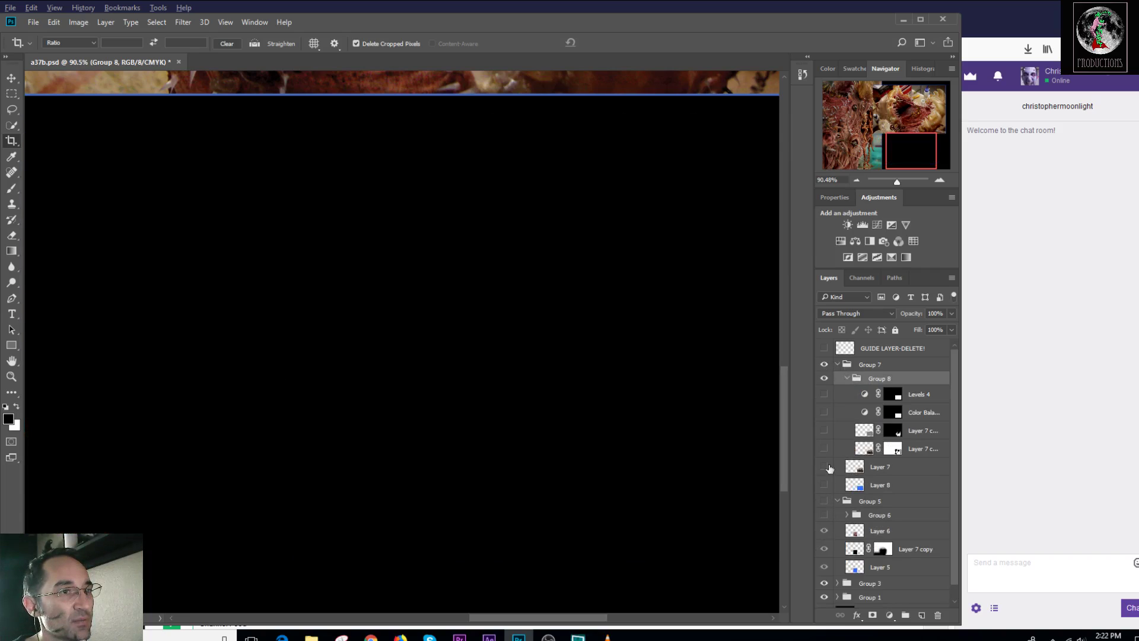
pyautogui.moveTo(824, 394)
pyautogui.mouseDown()
pyautogui.moveTo(826, 496)
pyautogui.moveTo(823, 402)
pyautogui.mouseUp()
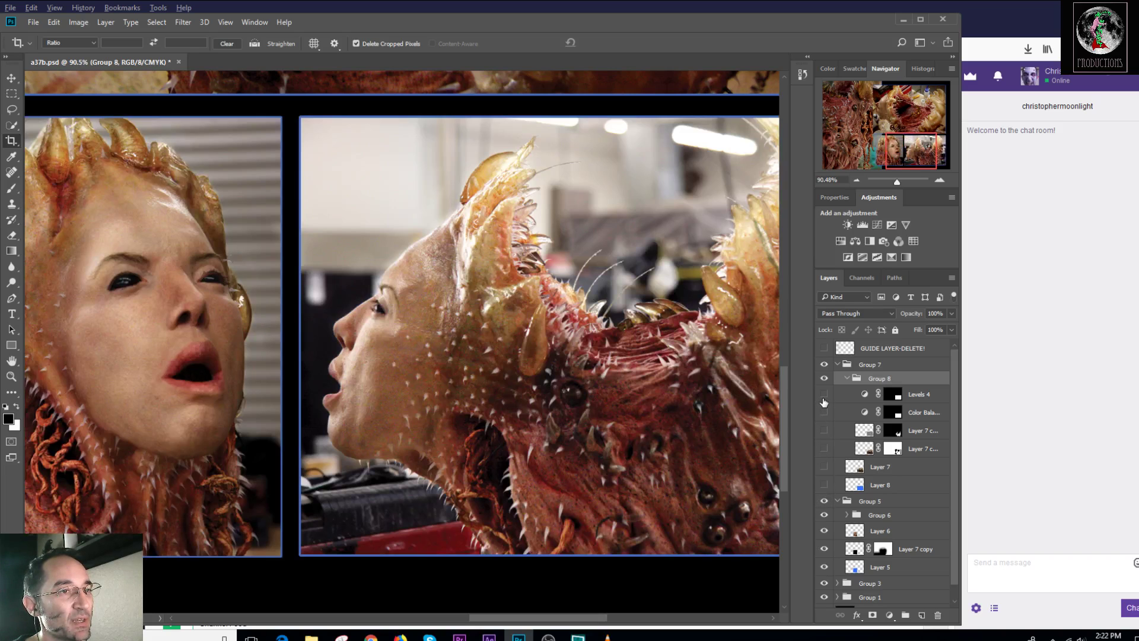
pyautogui.moveTo(825, 487); pyautogui.dragTo(826, 469)
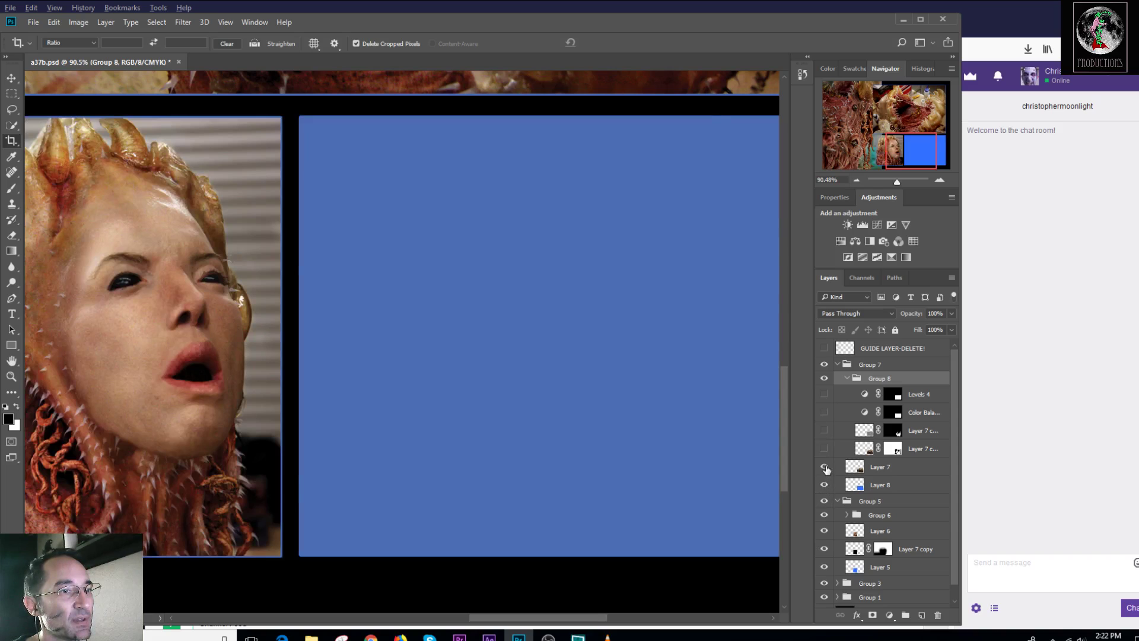
# Compare the Layer 7 copies, then turn Color Balance and Levels 4 back on.
pyautogui.moveTo(917, 152); pyautogui.dragTo(925, 153)
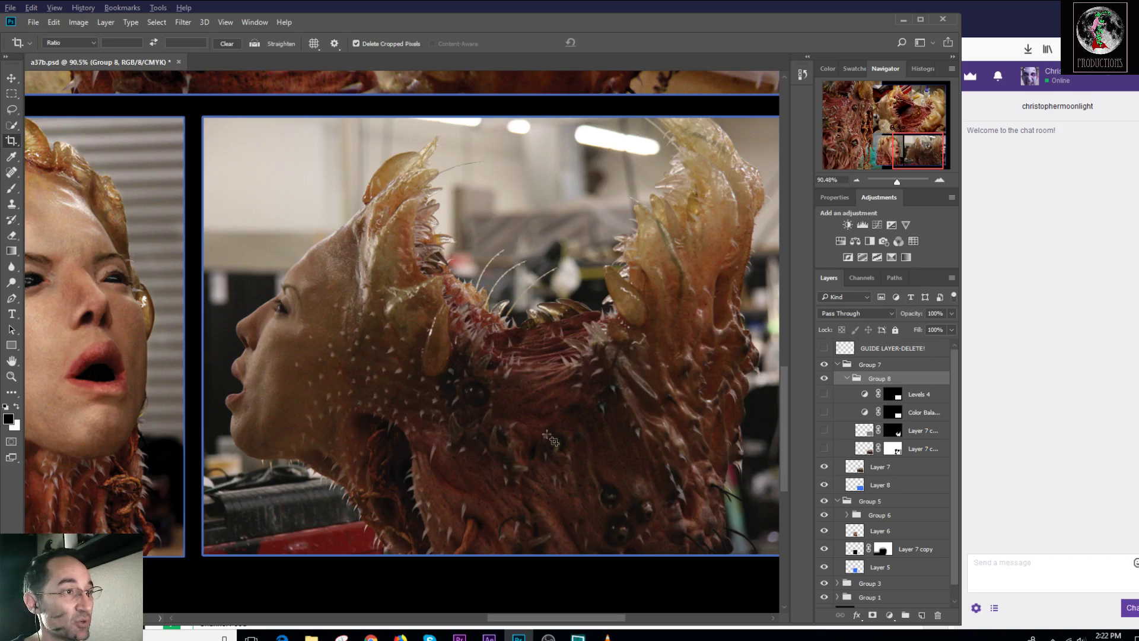
pyautogui.click(823, 449)
pyautogui.click(823, 449)
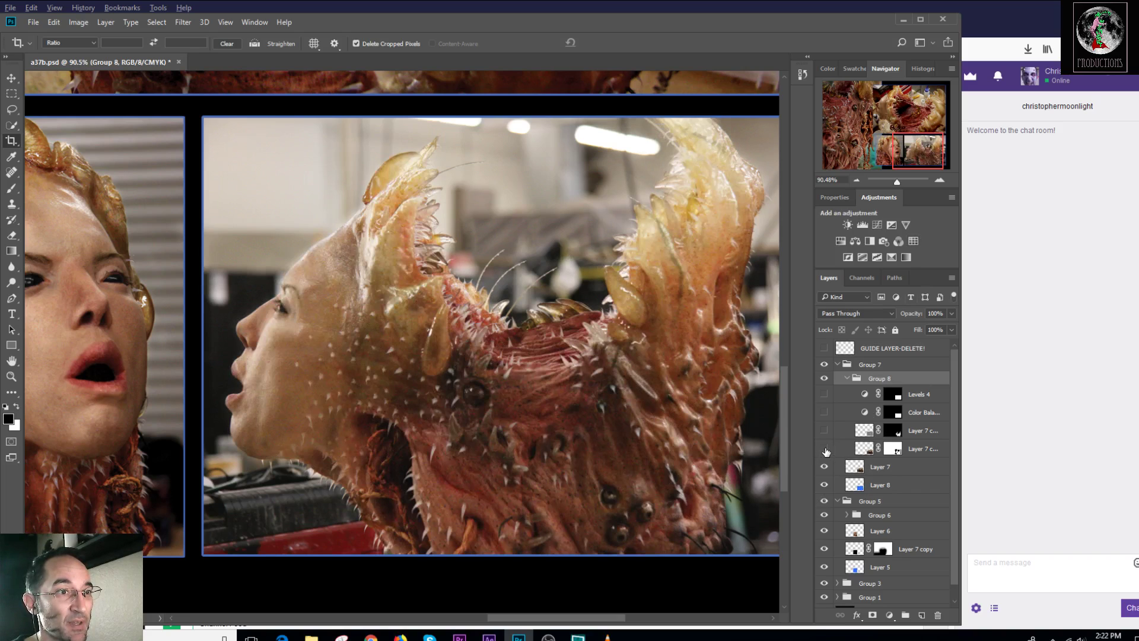
pyautogui.click(824, 449)
pyautogui.click(824, 450)
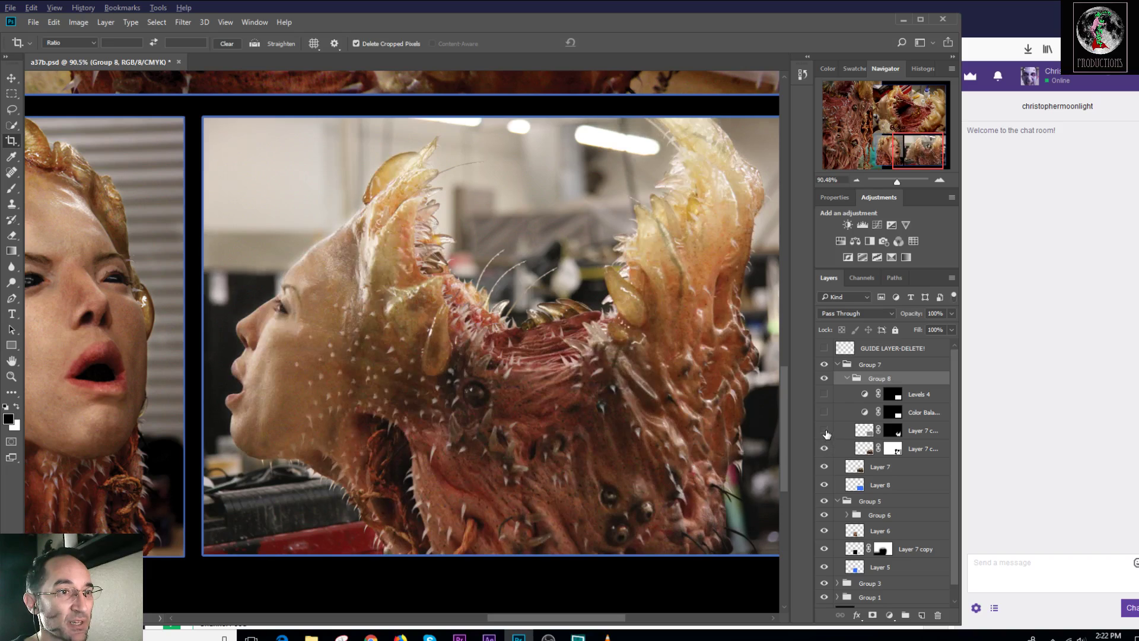
pyautogui.click(824, 431)
pyautogui.click(825, 431)
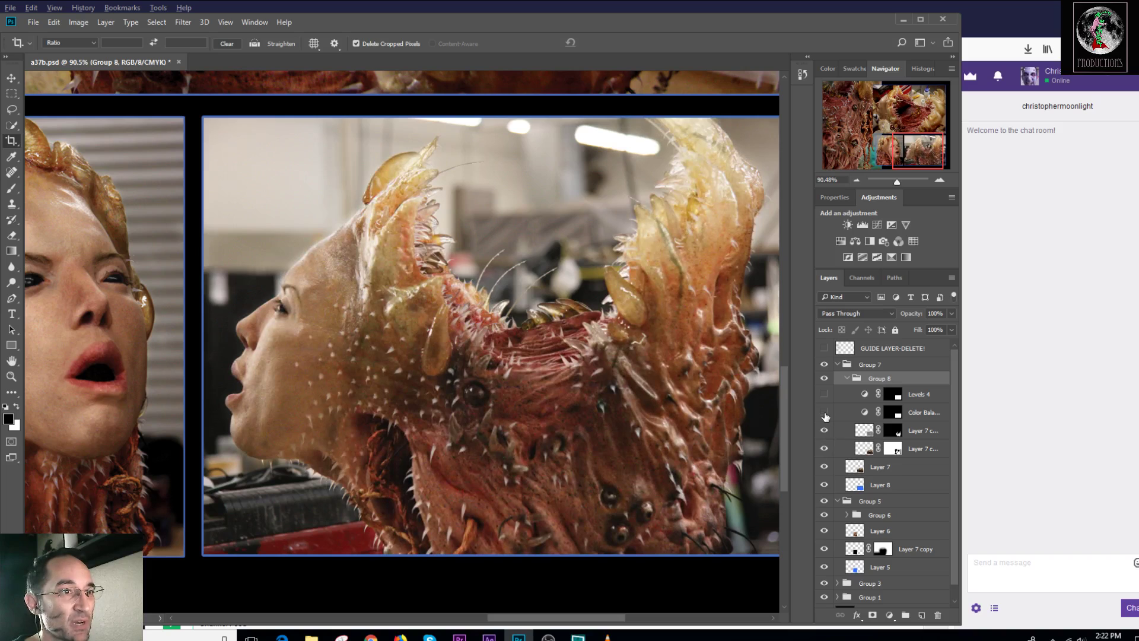
pyautogui.click(824, 413)
pyautogui.click(824, 394)
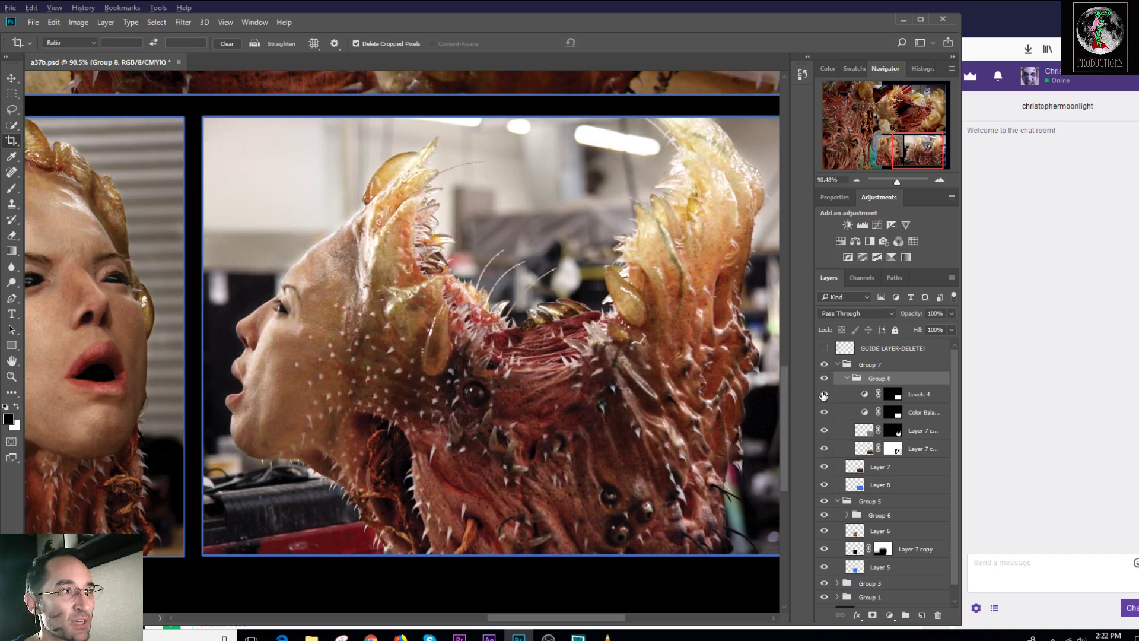
# Pan the a37b page view toward its lower right in the Navigator.
pyautogui.moveTo(936, 142); pyautogui.dragTo(892, 181)
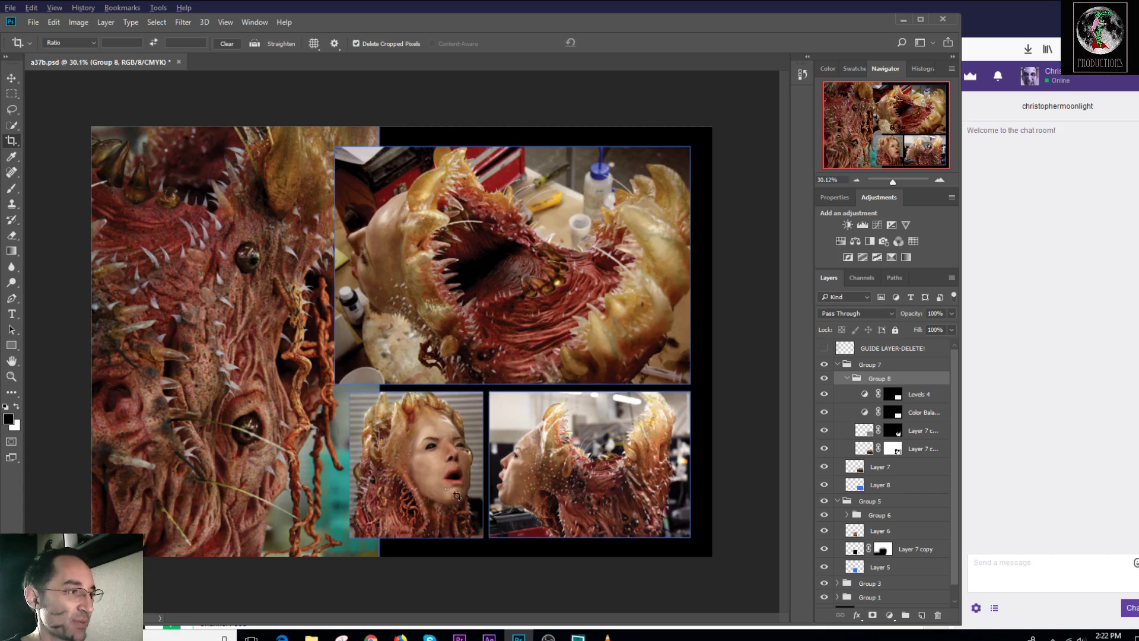
pyautogui.moveTo(312, 637)
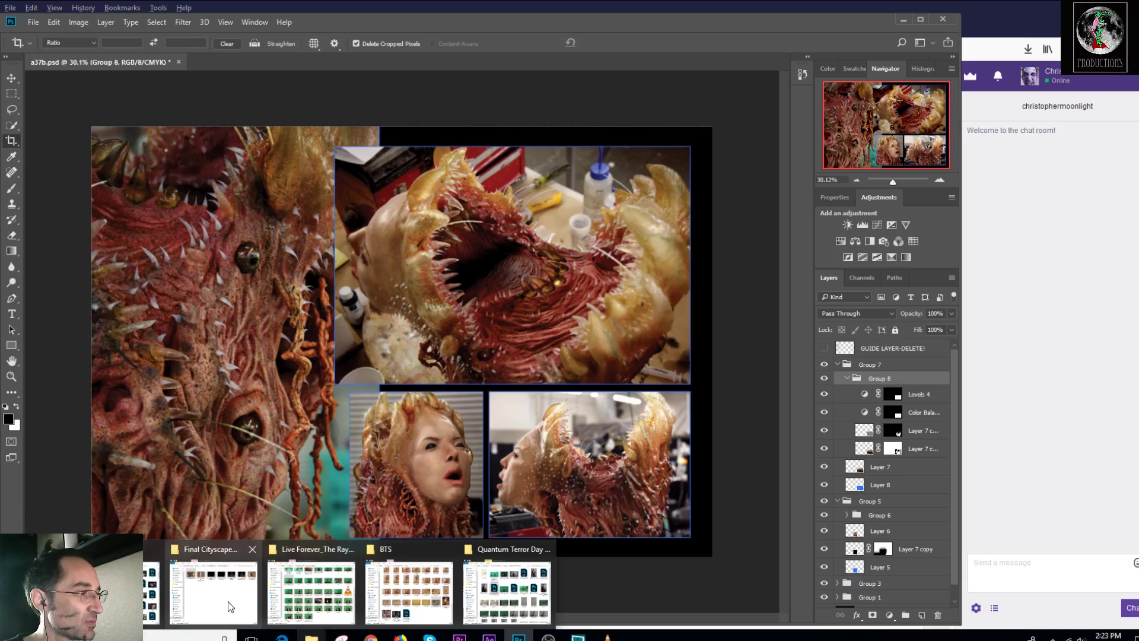
pyautogui.moveTo(228, 600)
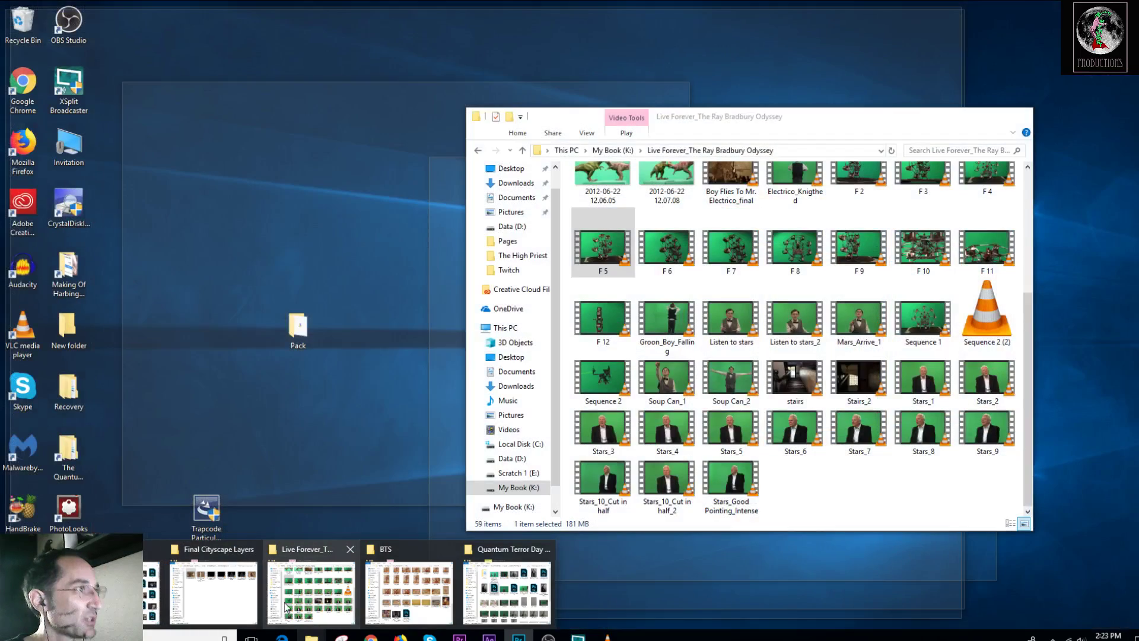
pyautogui.moveTo(401, 611)
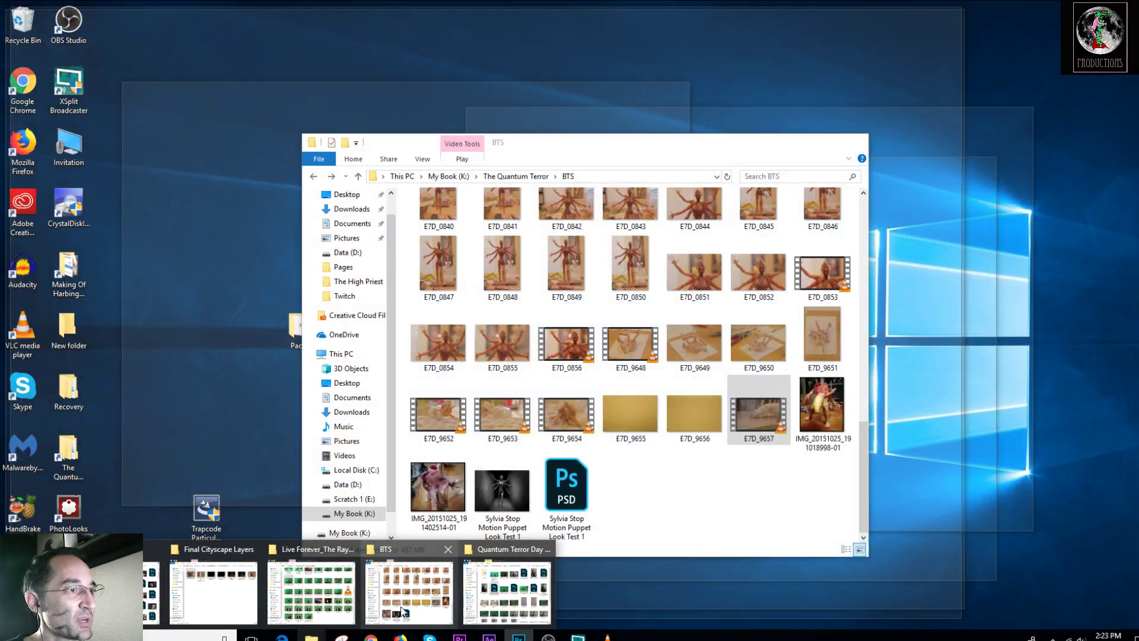
pyautogui.moveTo(496, 598)
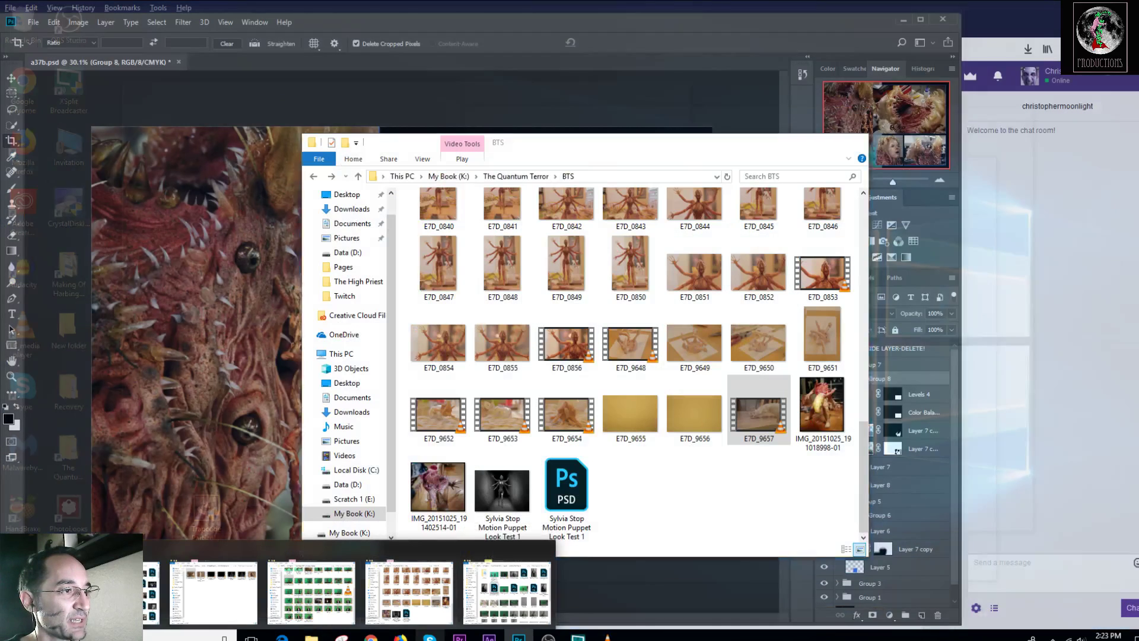
pyautogui.moveTo(430, 637)
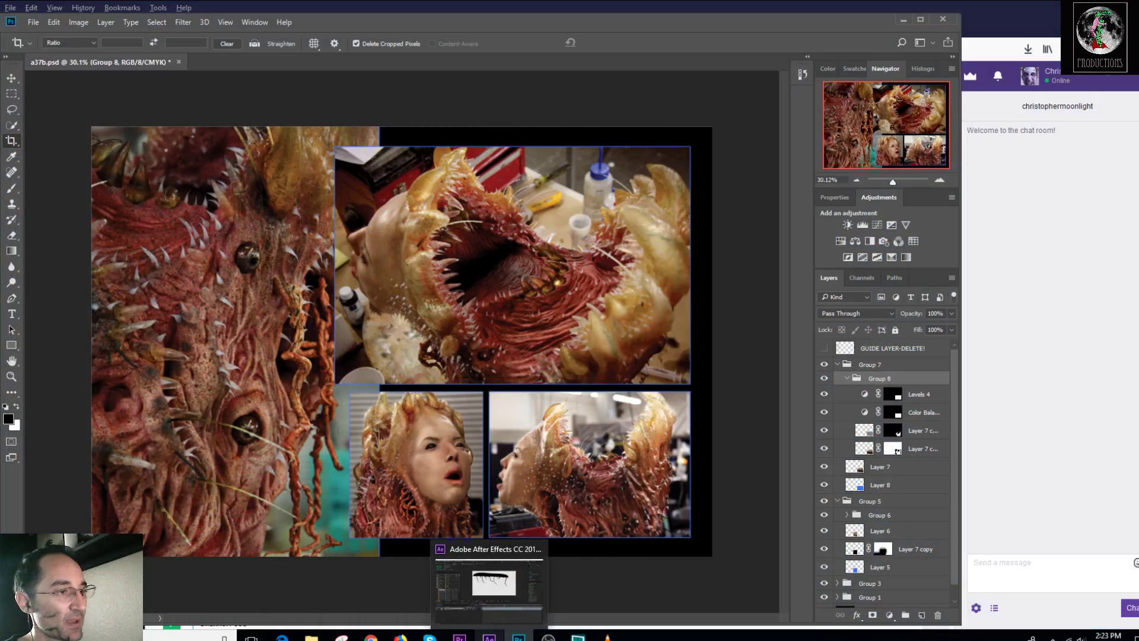
# Bring Premiere Pro forward and play Scene 41_Escape from the sequence start.
pyautogui.click(489, 637)
pyautogui.click(459, 637)
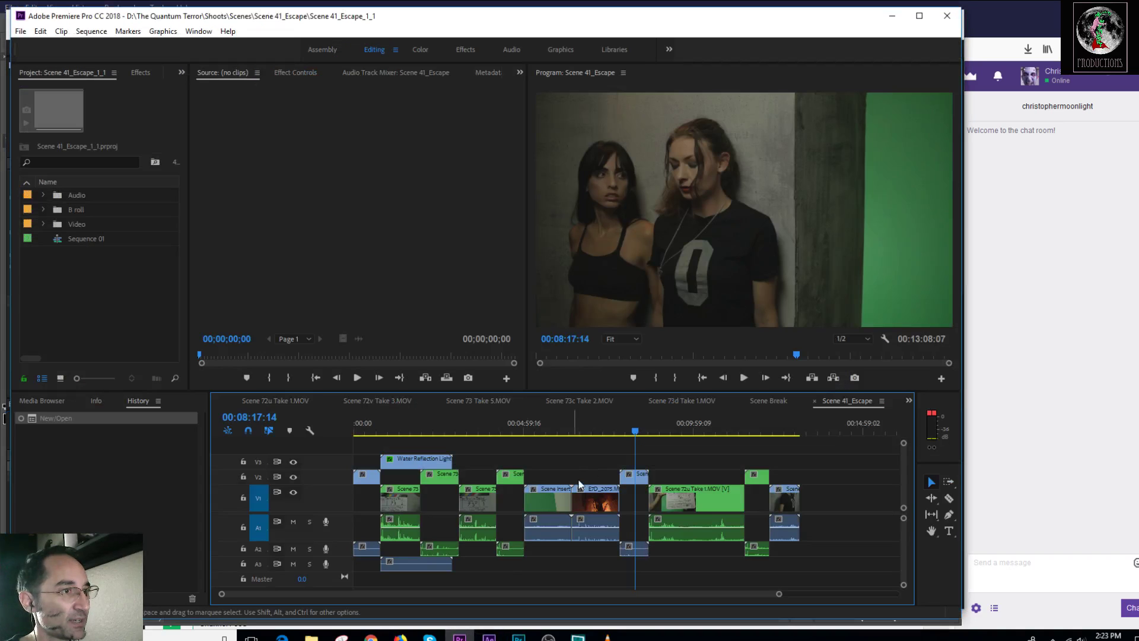
pyautogui.moveTo(635, 438); pyautogui.dragTo(355, 452)
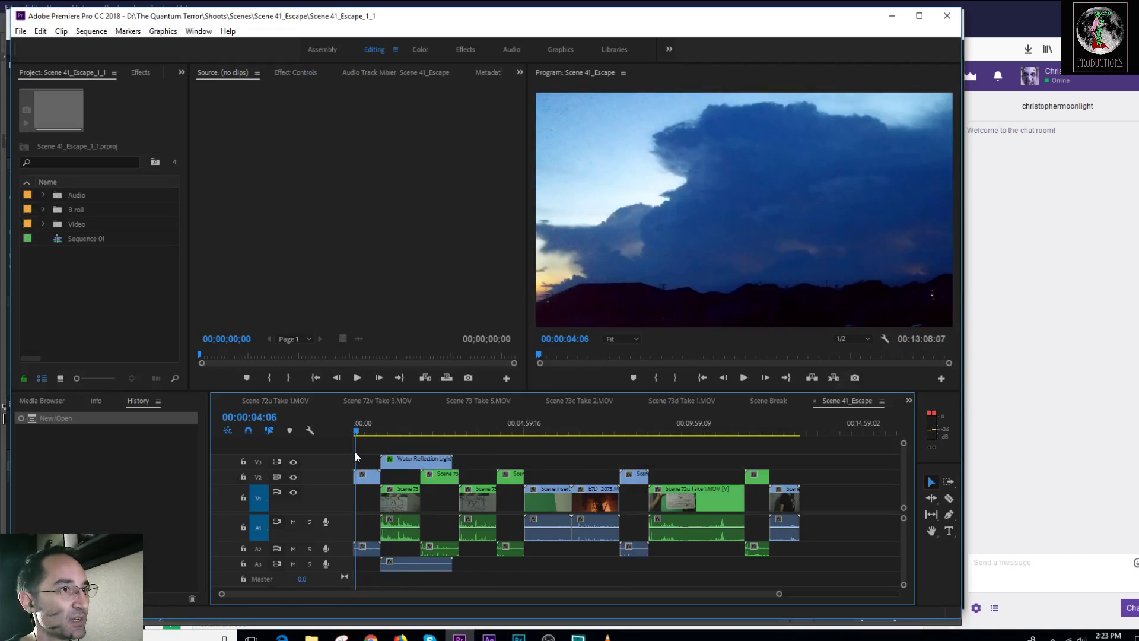
pyautogui.click(748, 379)
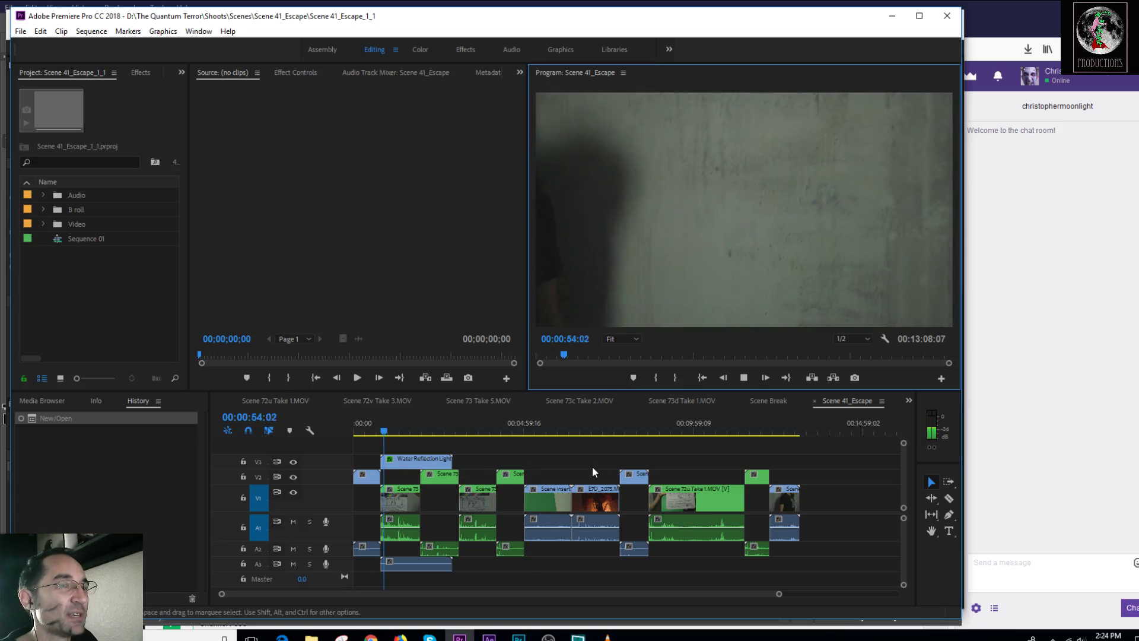
# Toggle the V3 track output off, on and off to drop the Water Reflection Light clip.
pyautogui.click(294, 462)
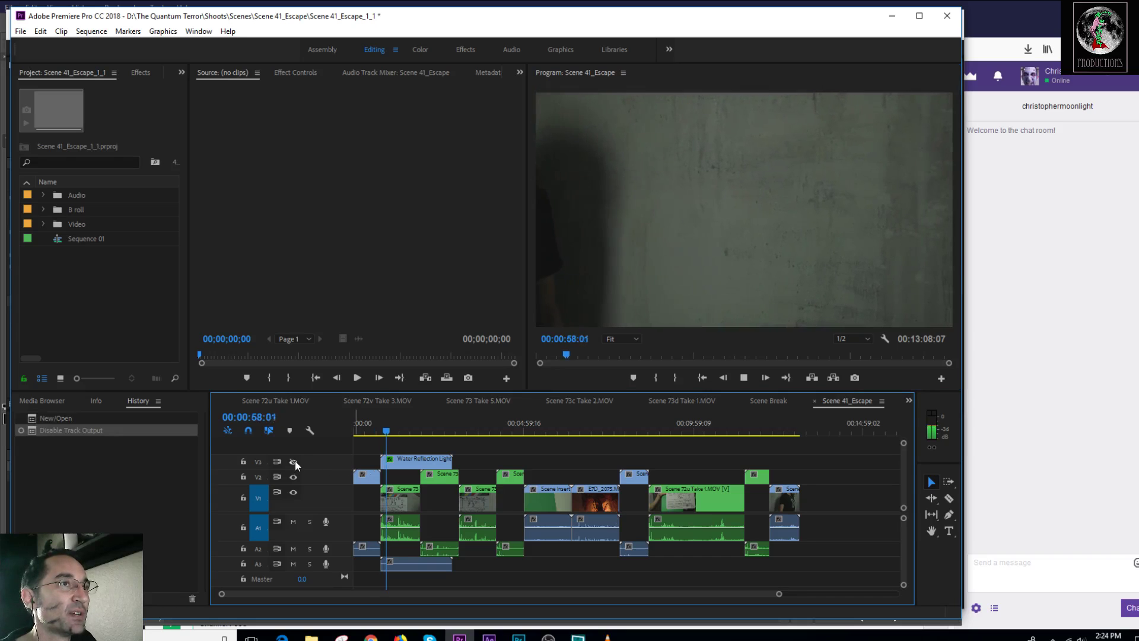
pyautogui.click(294, 461)
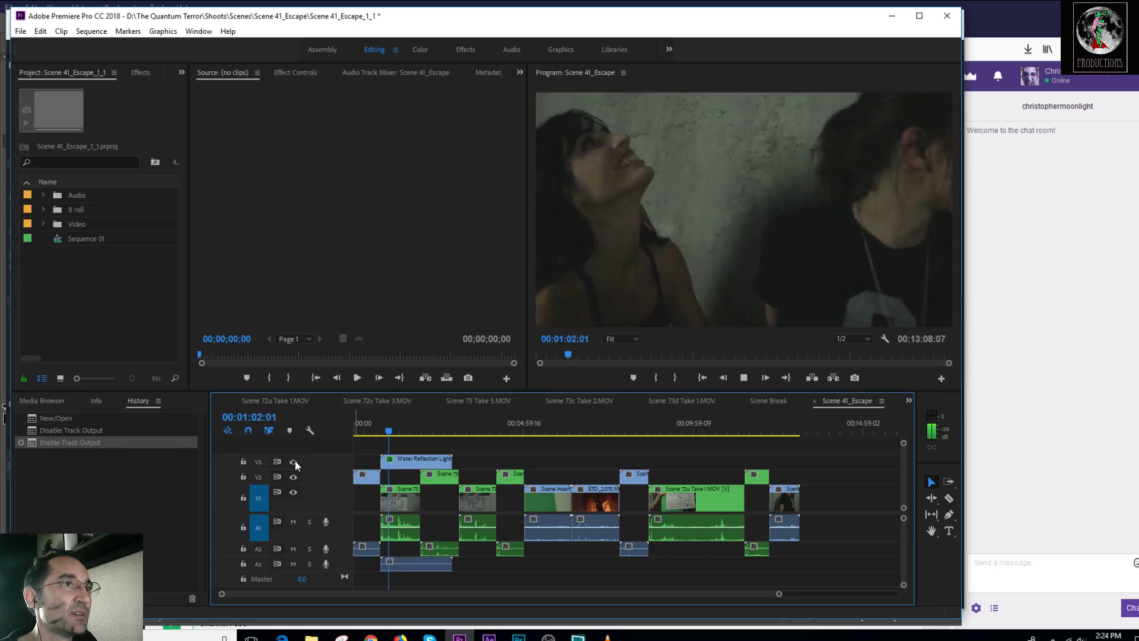
pyautogui.click(294, 462)
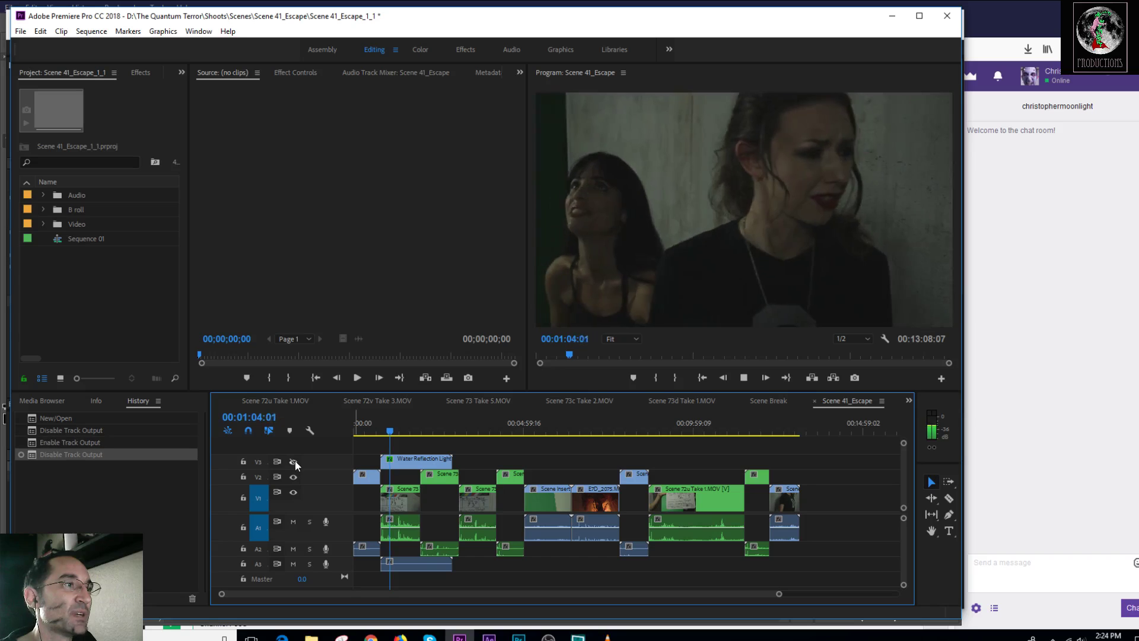
# Stop playback and scrub the playhead forward along the timeline.
pyautogui.click(743, 378)
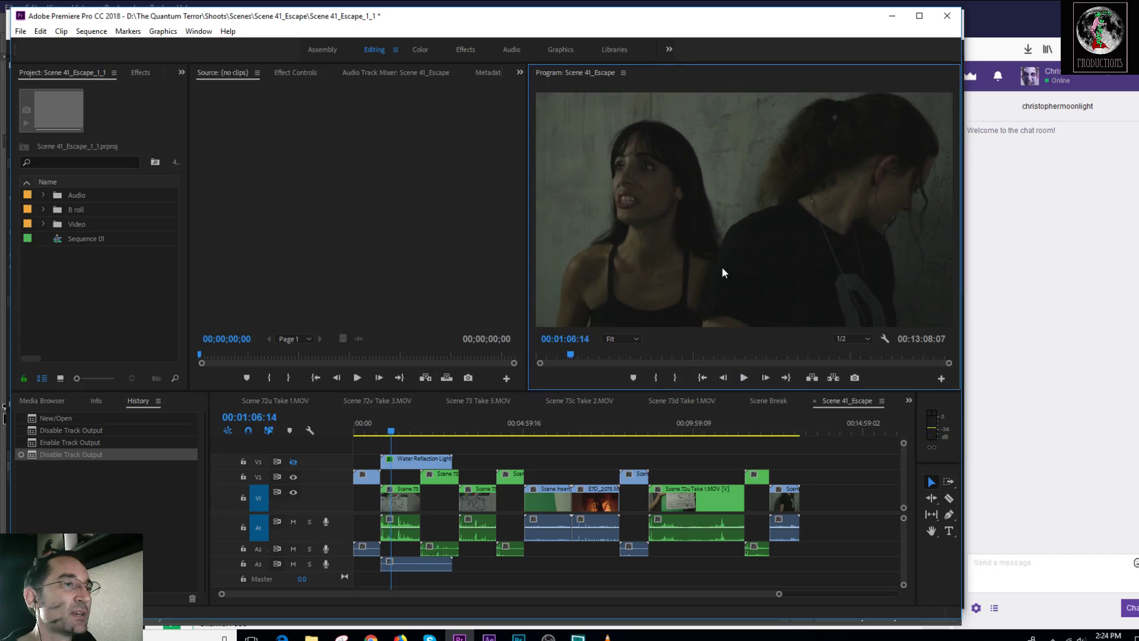
pyautogui.click(399, 432)
pyautogui.moveTo(401, 433); pyautogui.dragTo(471, 453)
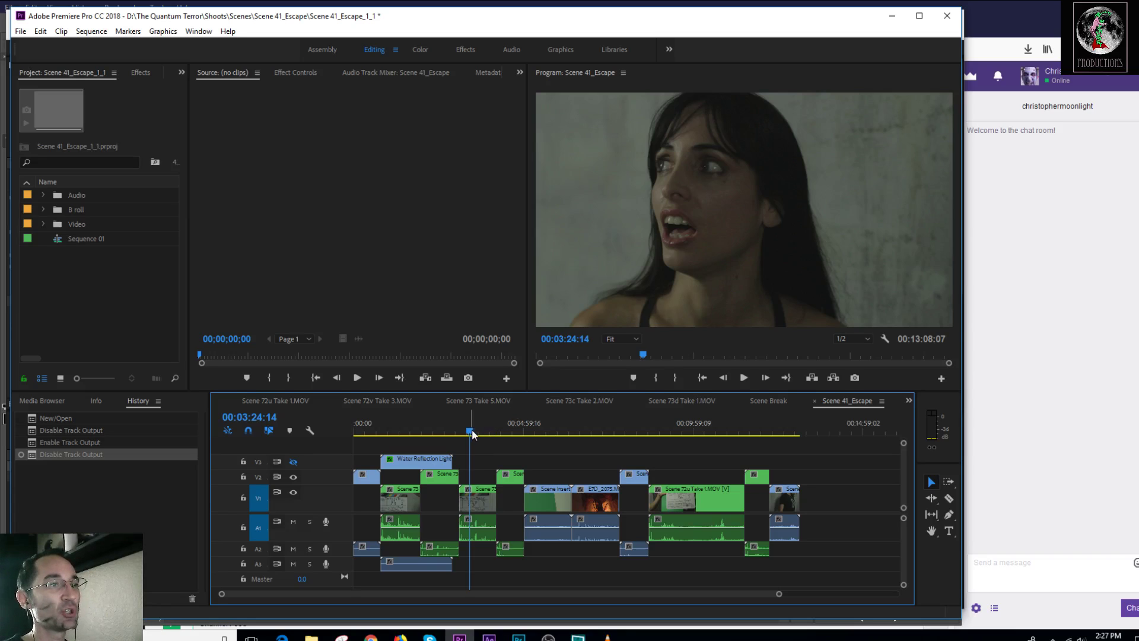
pyautogui.moveTo(471, 429); pyautogui.dragTo(782, 477)
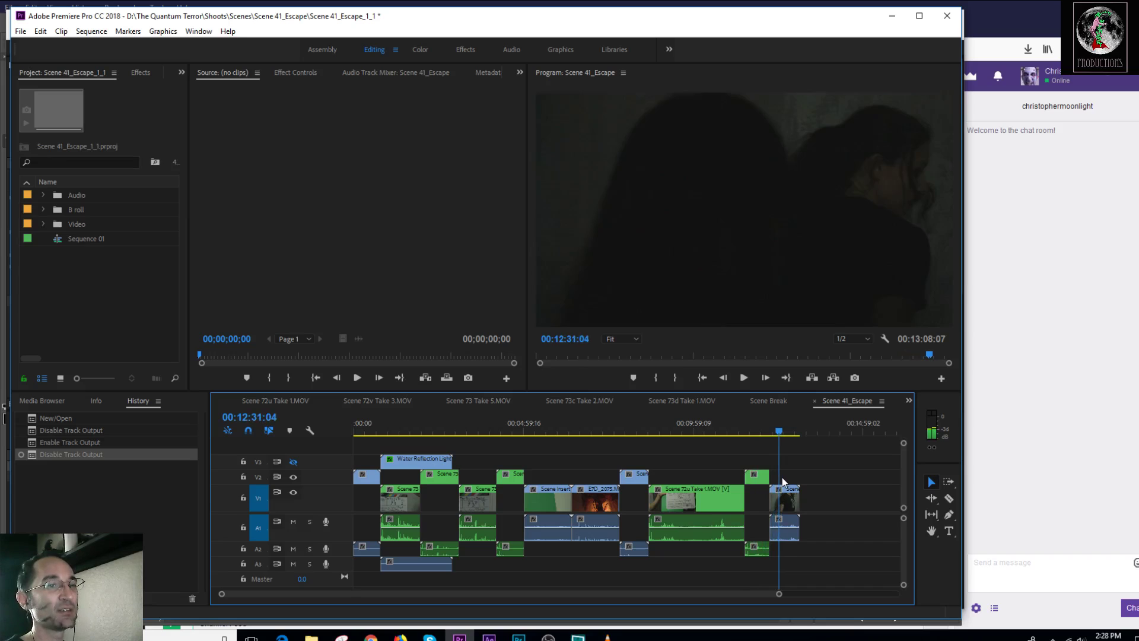